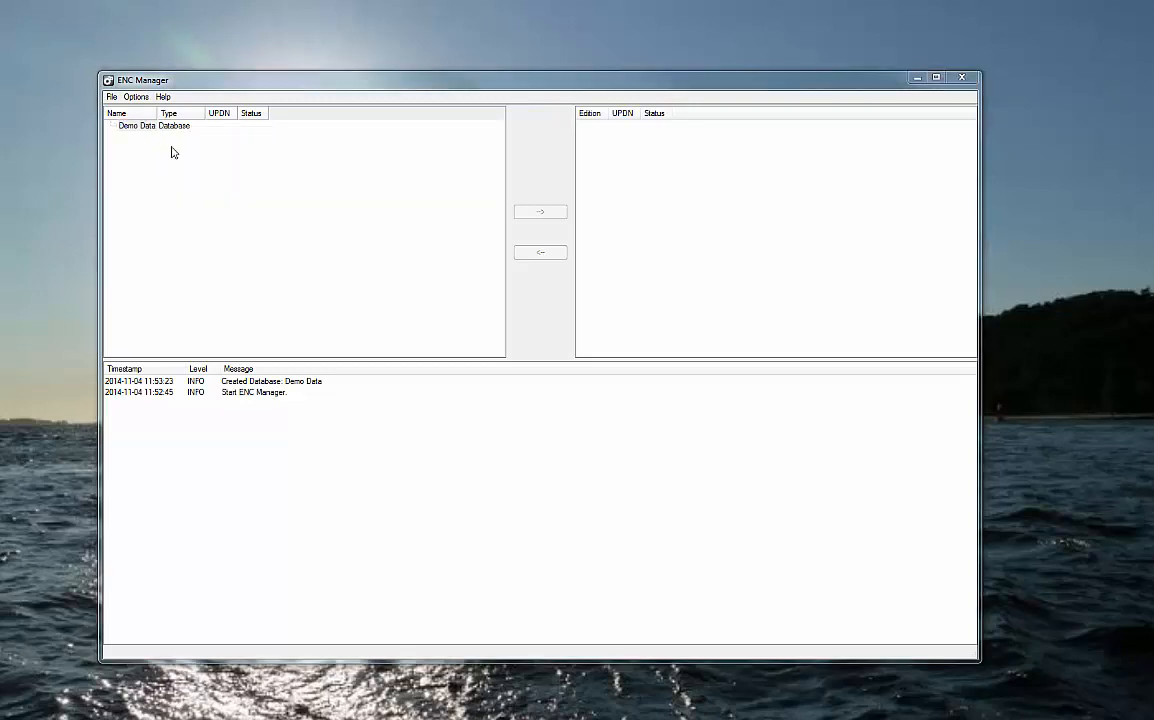
Import the five data sets from 7C2OI002.000 through 7C3OI003.000 into the Demo Data database.
click(322, 200)
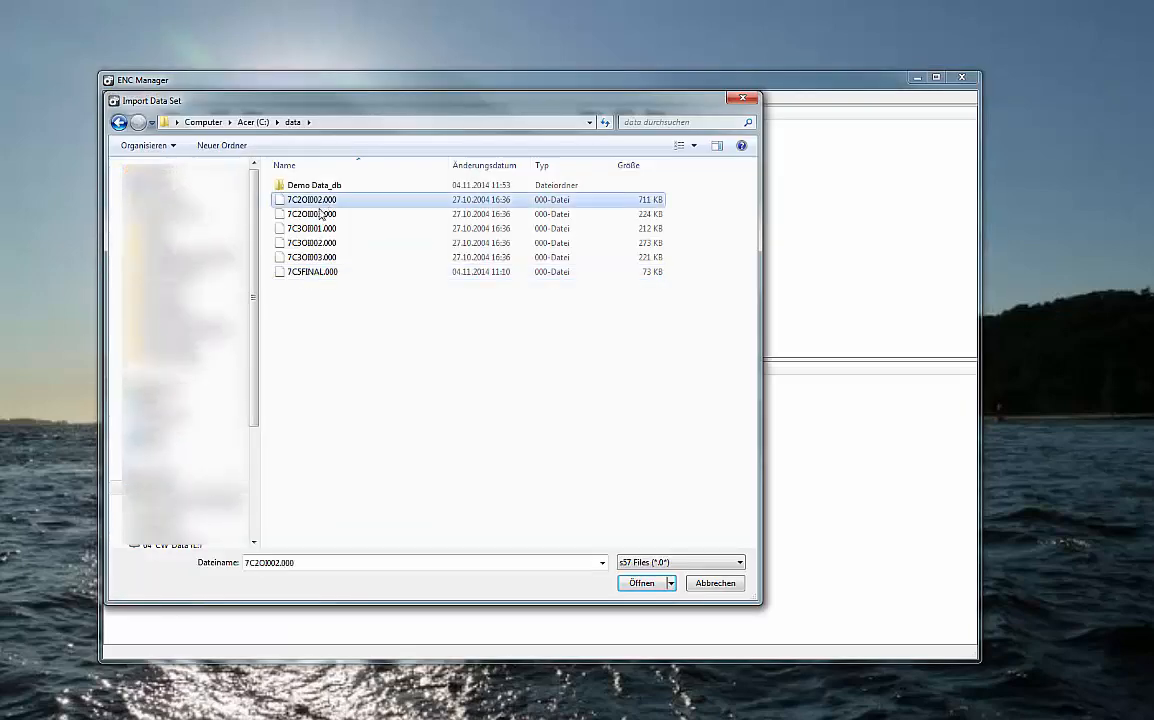
shift+click(285, 257)
click(633, 586)
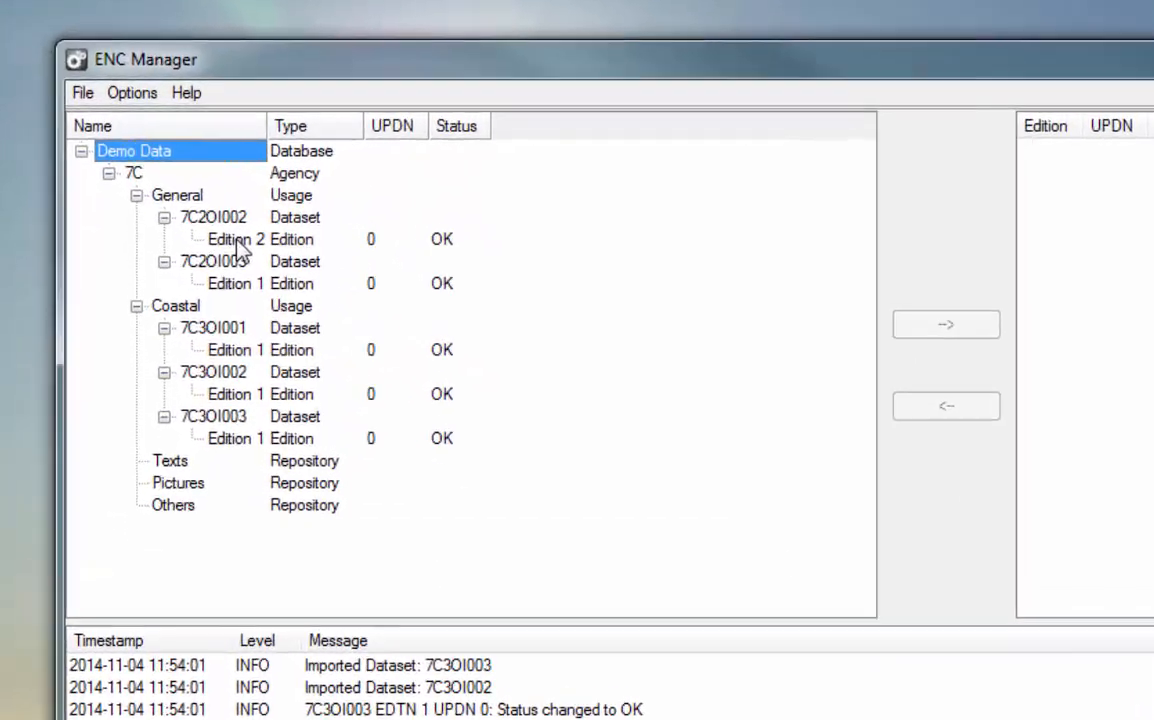
Examine the imported database structure from the 7C agency through the General and Coastal usages to their datasets and editions.
click(140, 177)
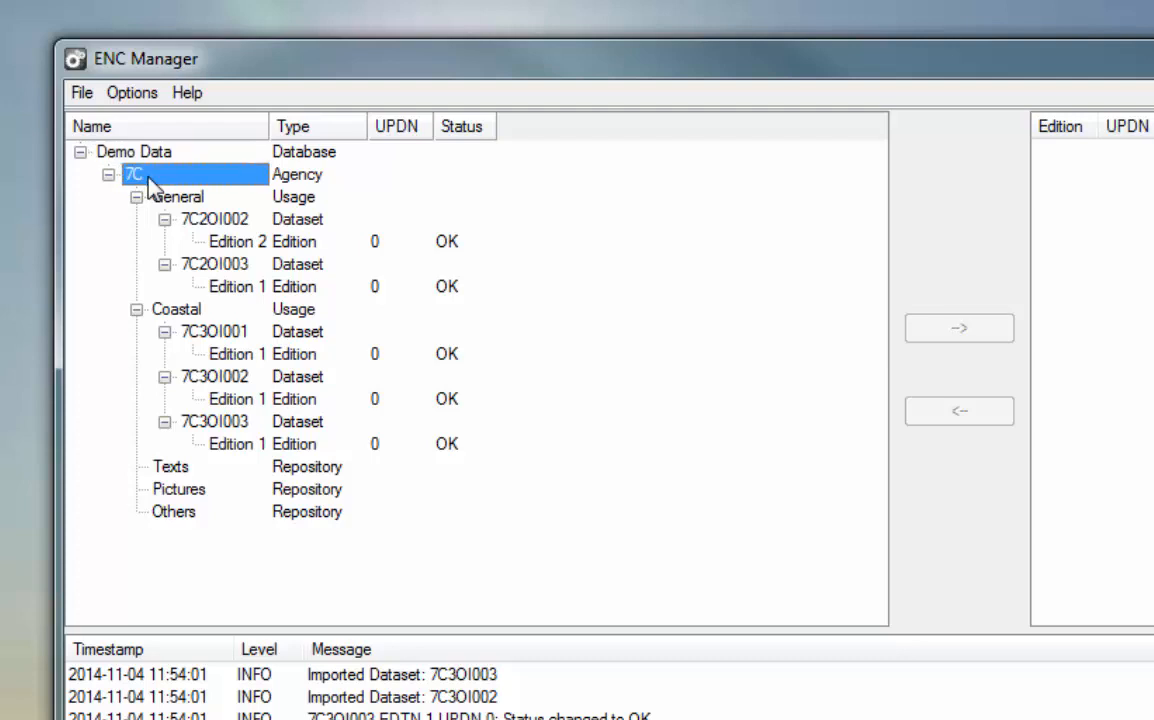
click(220, 198)
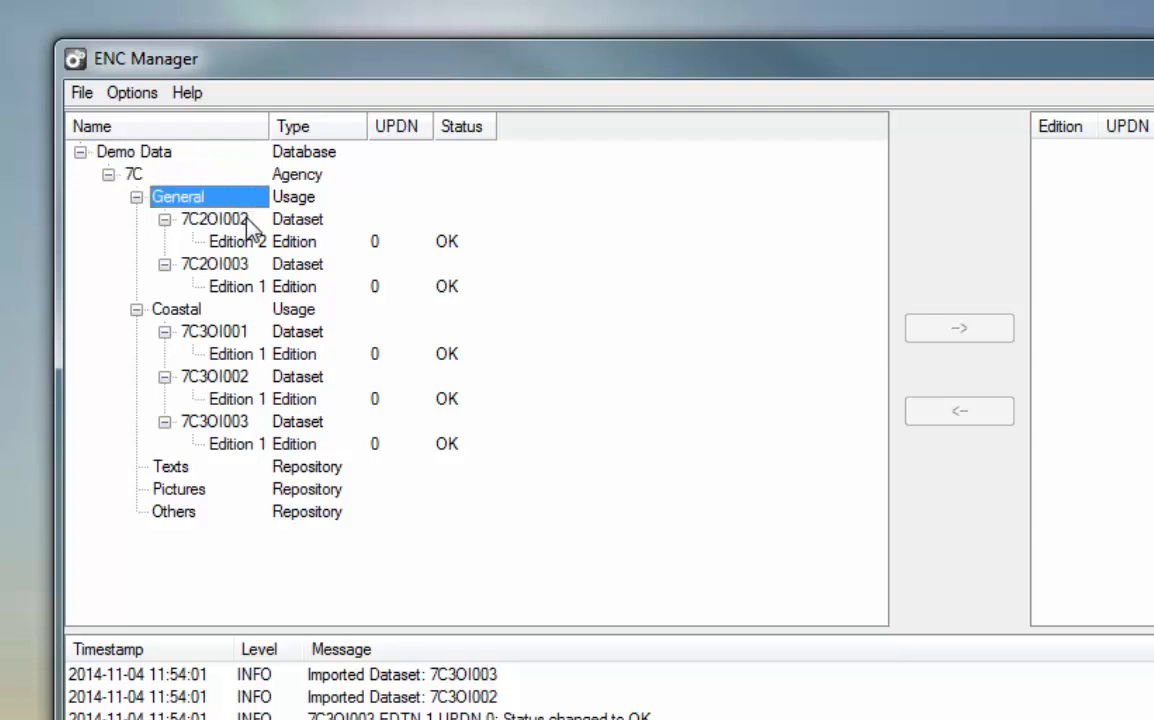
click(250, 222)
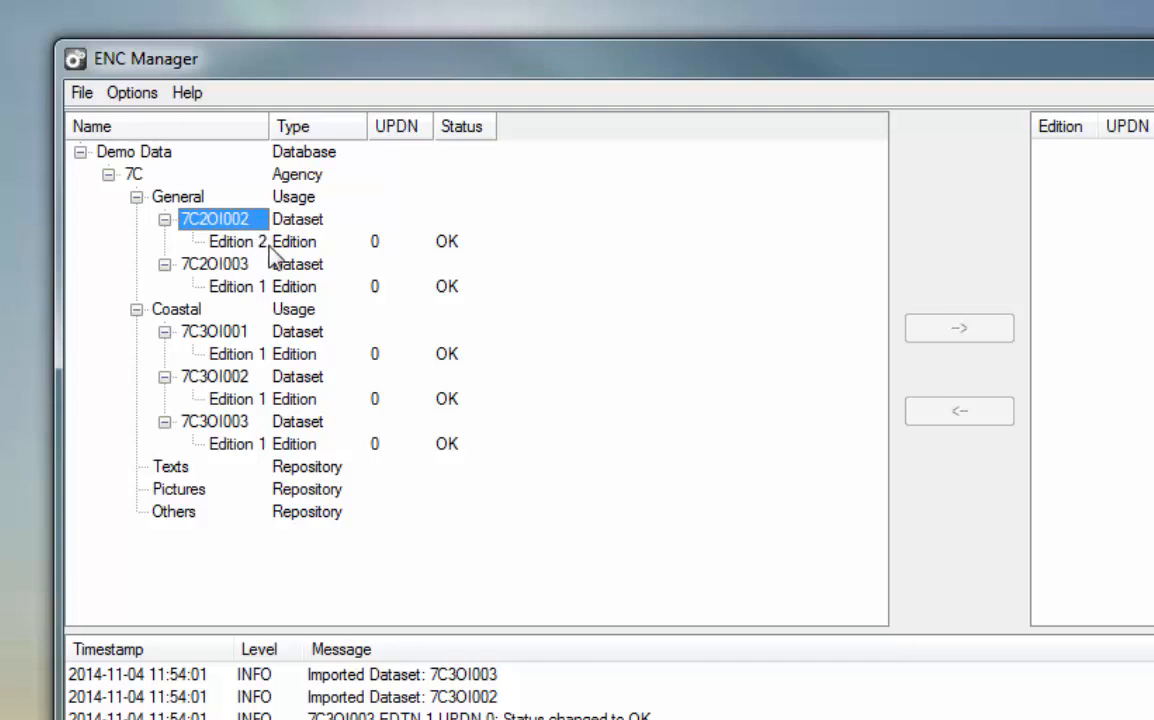
click(268, 246)
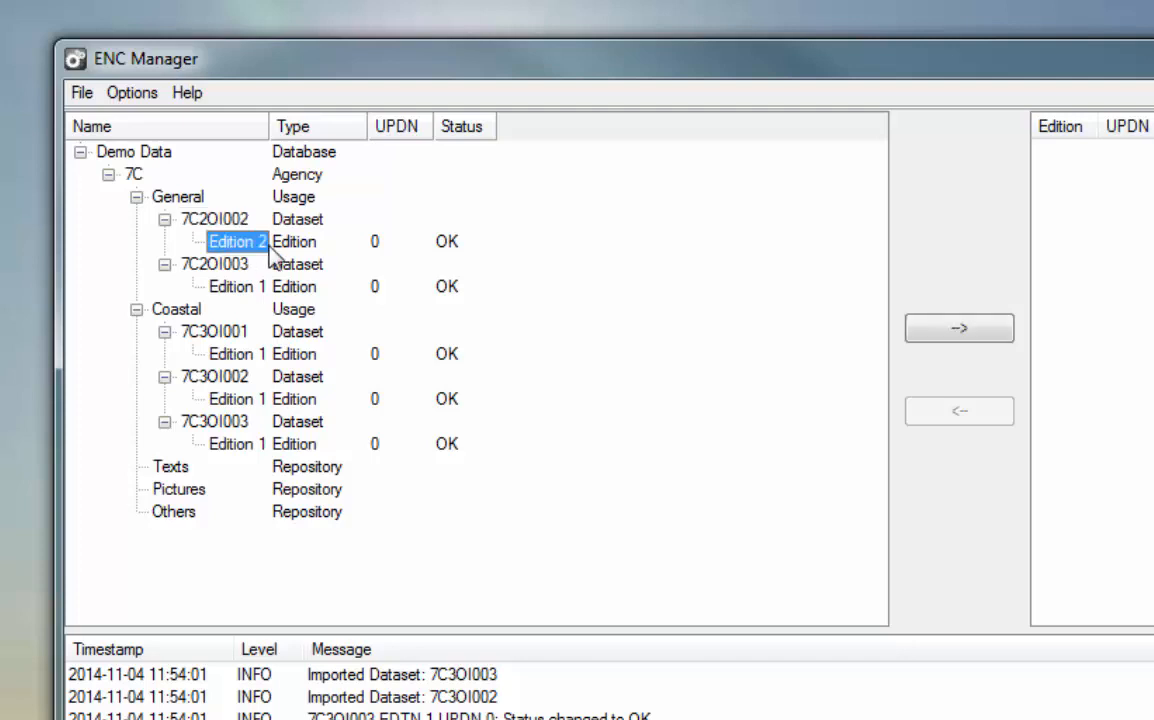
click(190, 316)
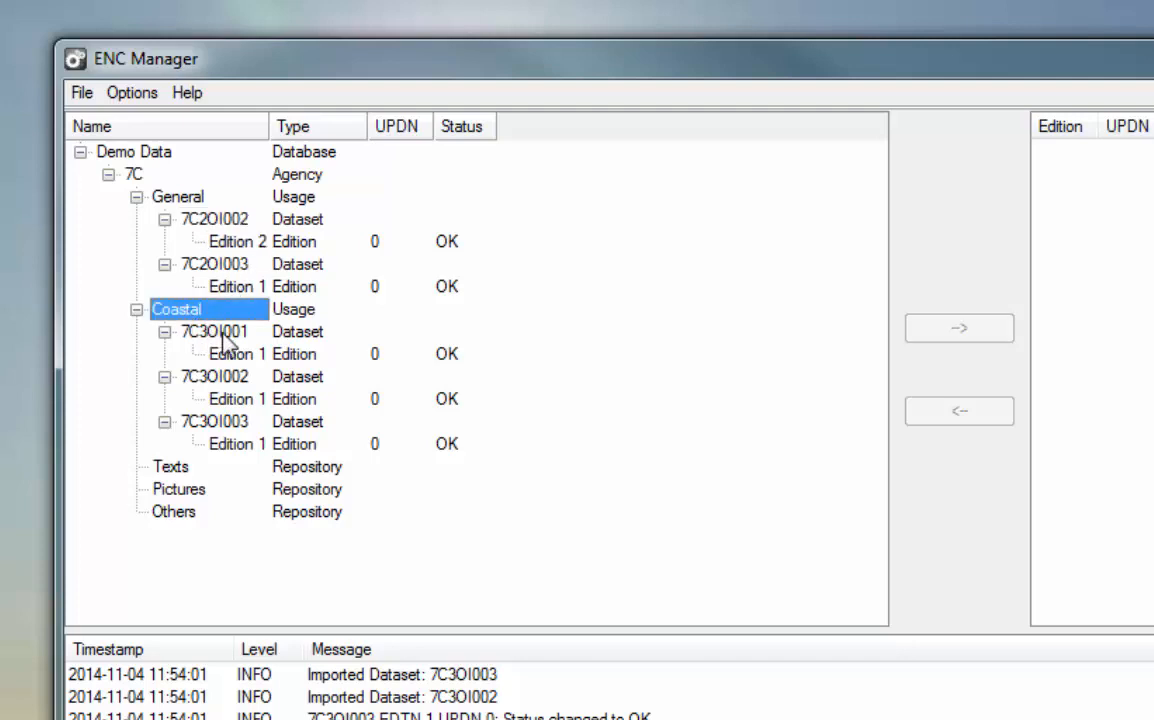
click(224, 334)
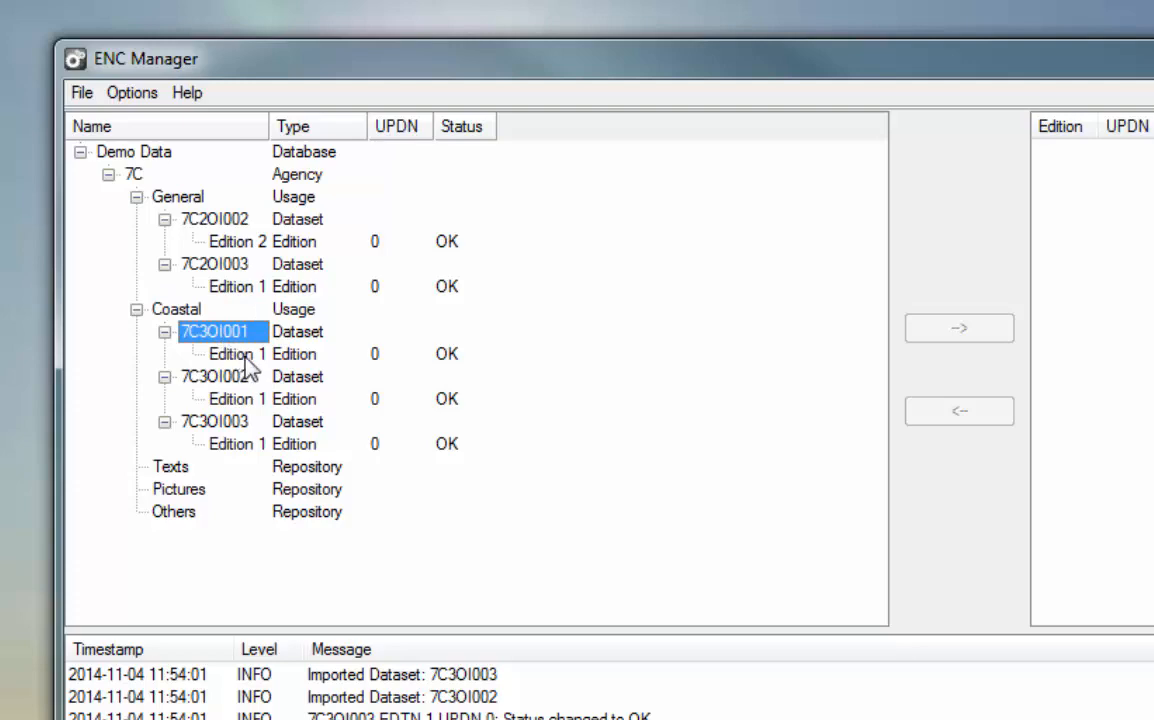
click(246, 362)
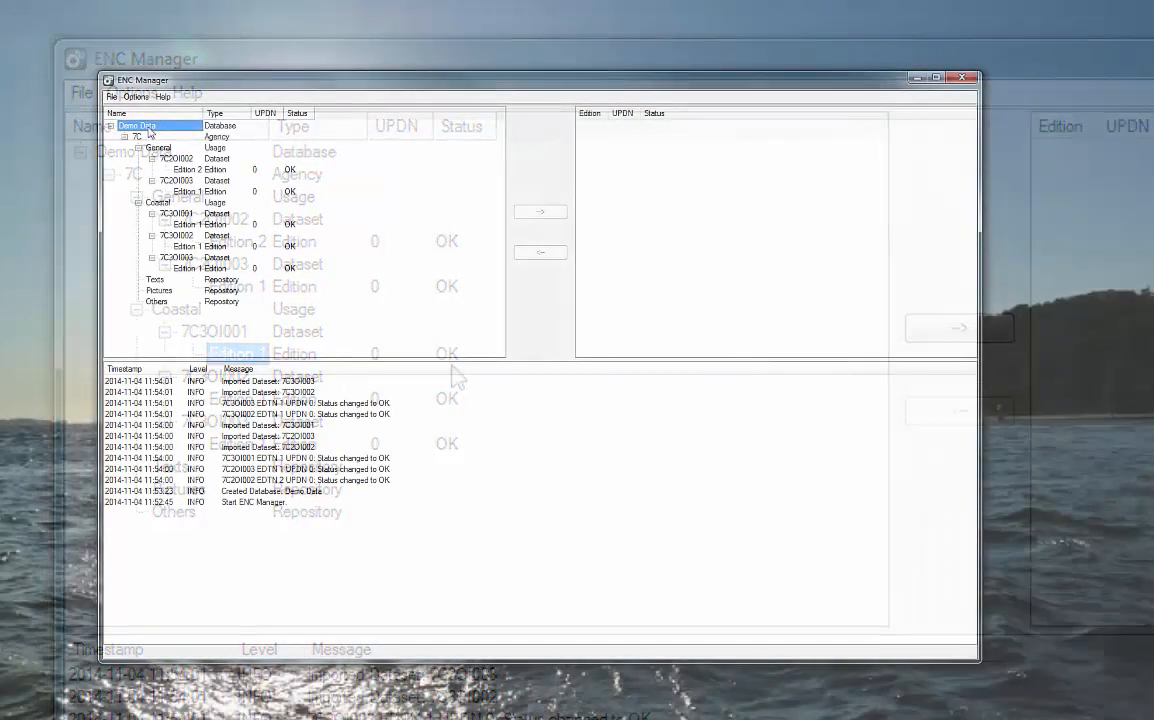
Import the data set 7C5FINAL.000 into the Demo Data database.
right_click(156, 155)
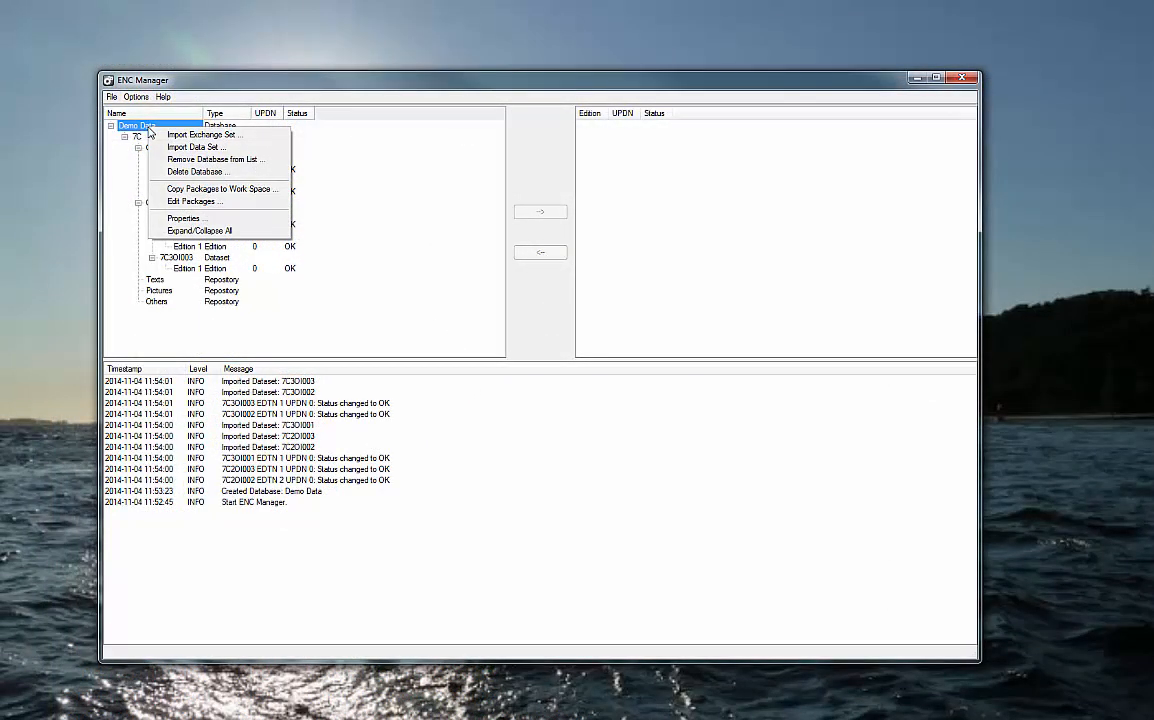
click(172, 148)
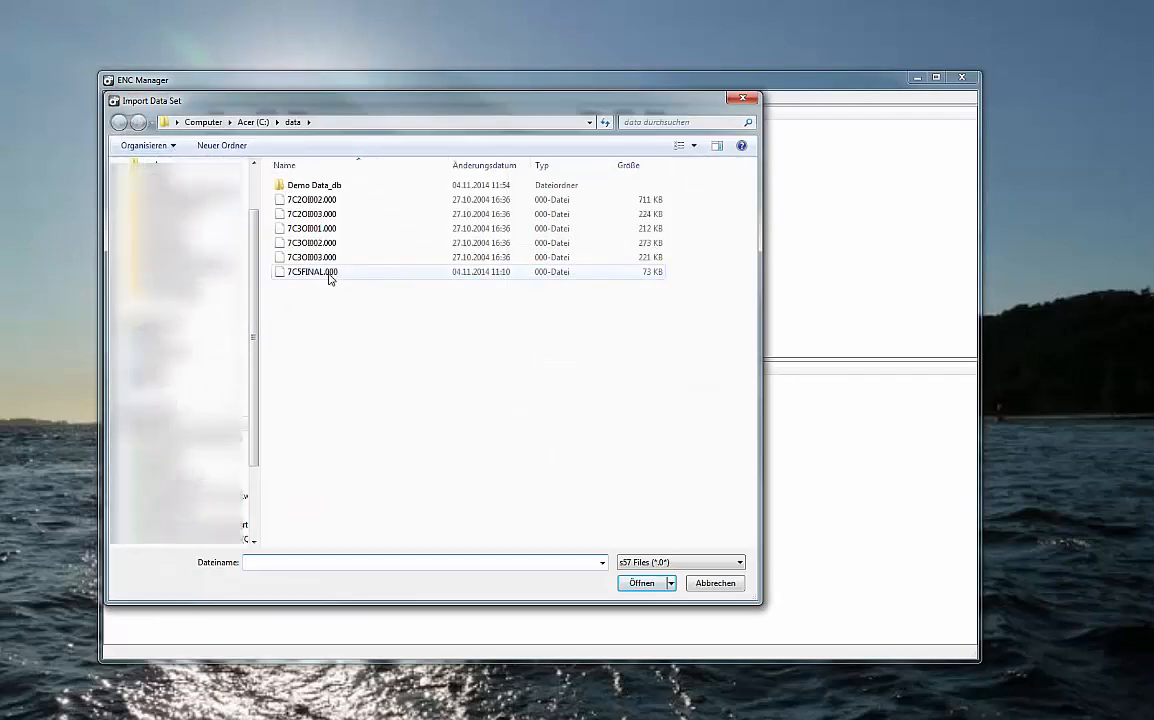
click(328, 274)
click(630, 587)
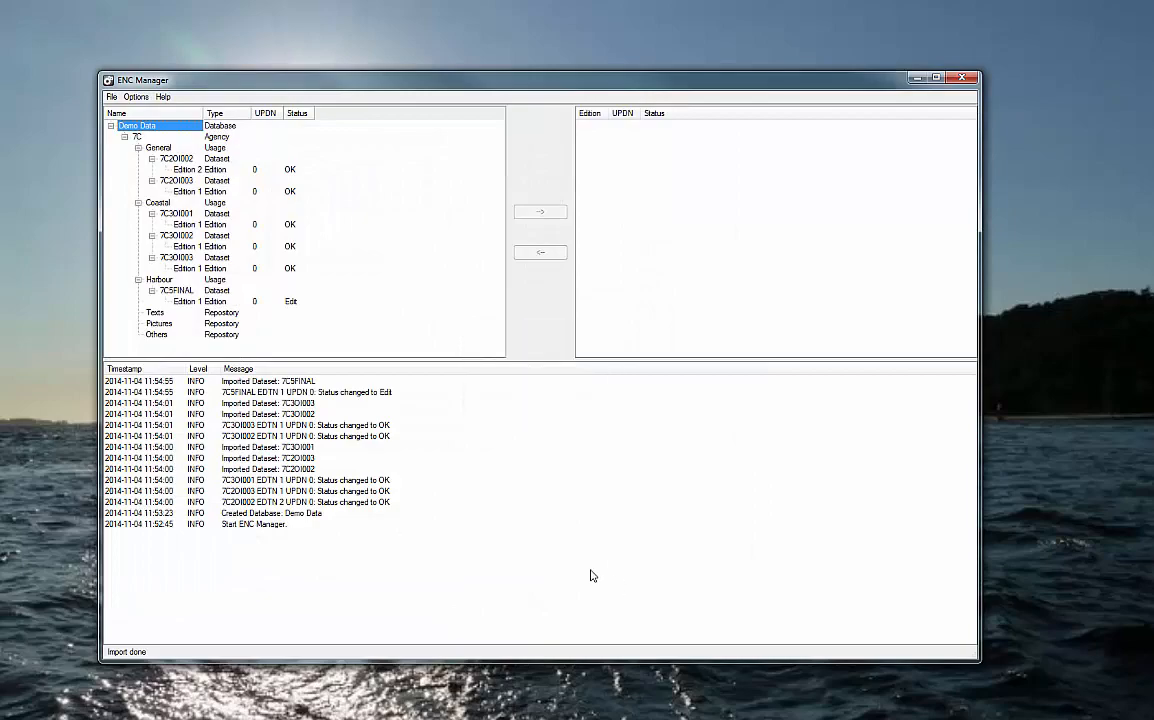
Copy Edition 1 of the Harbour dataset 7C5FINAL to the workspace.
click(160, 280)
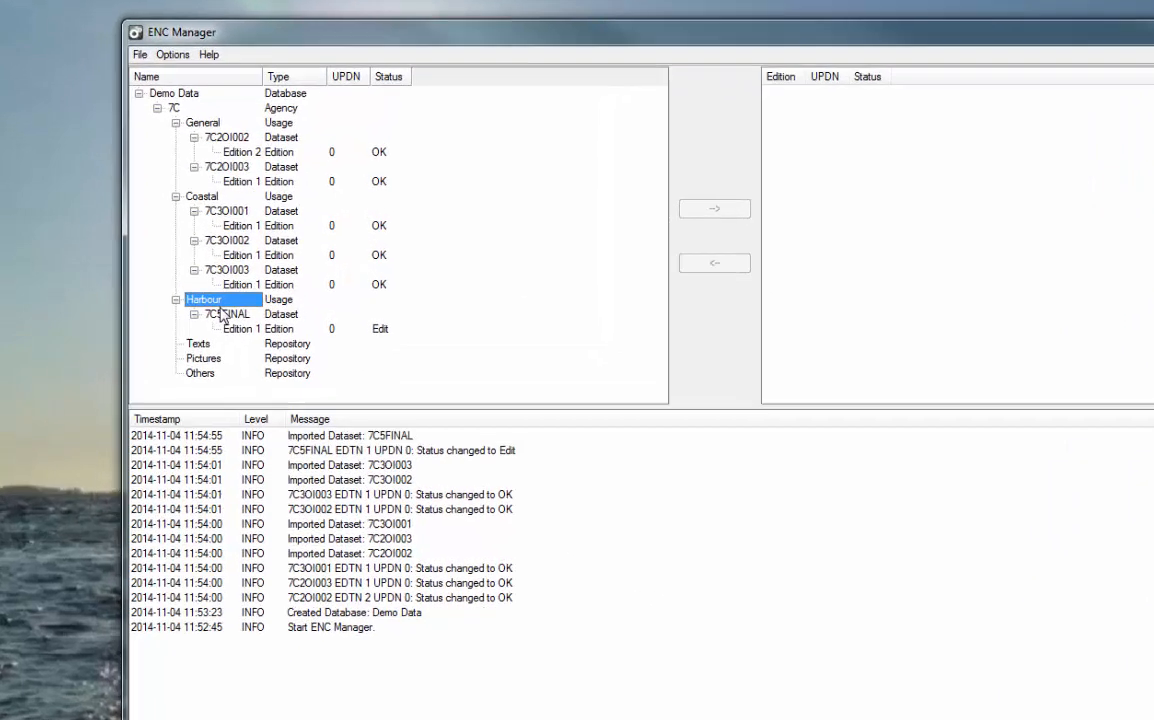
click(175, 291)
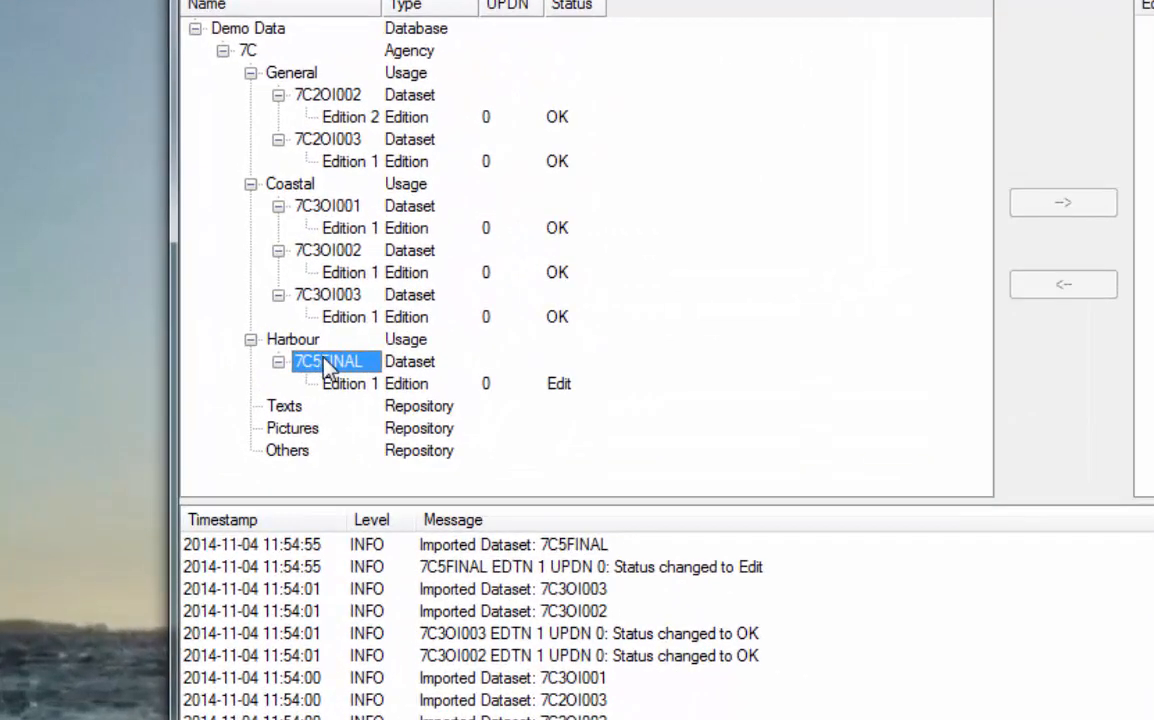
click(318, 372)
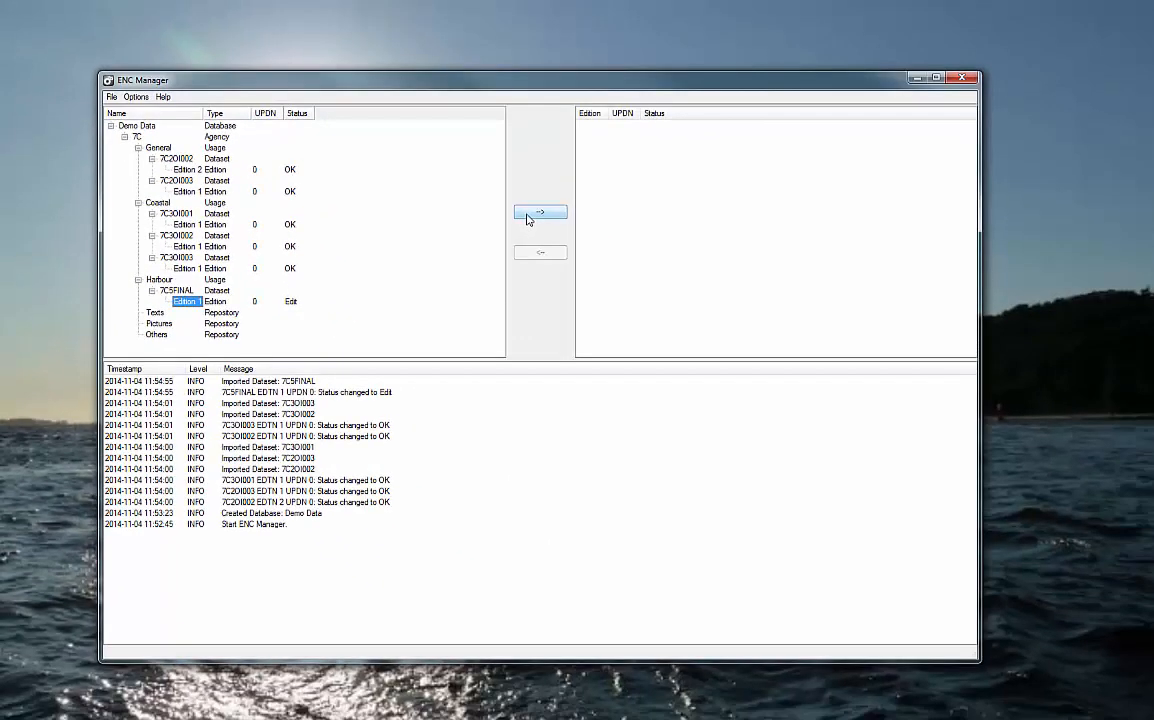
click(529, 217)
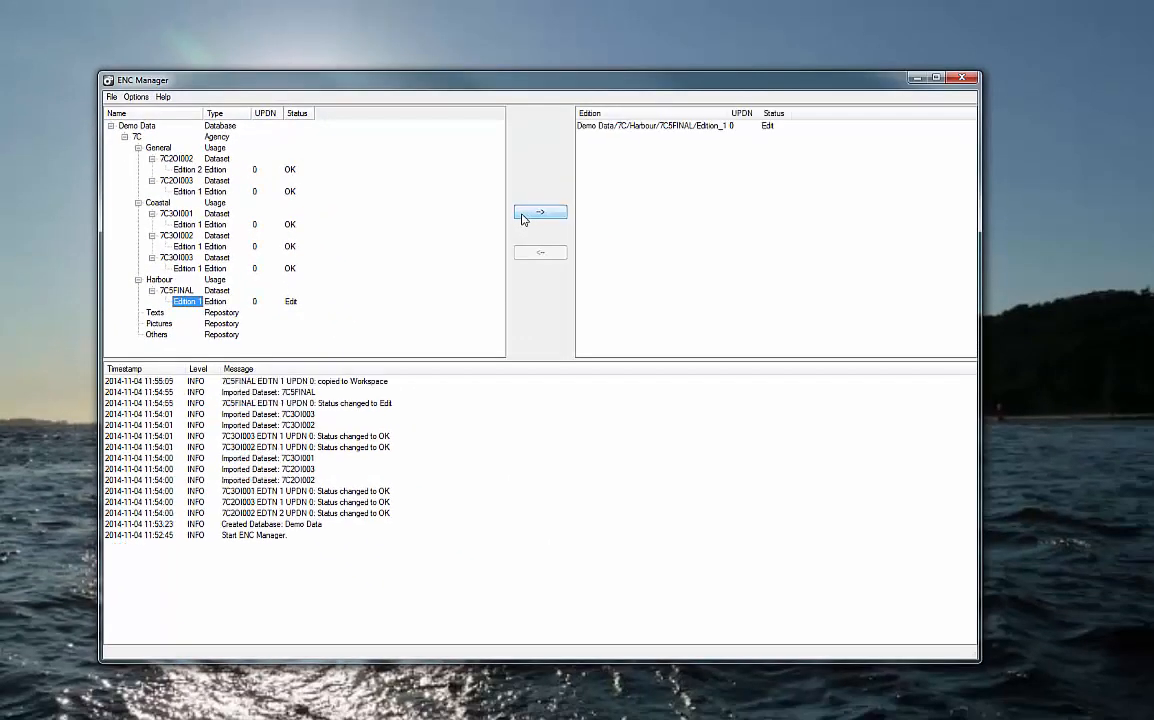
Create the ENC file for the 7C5FINAL edition in the workspace with issue date 20141104.
click(686, 128)
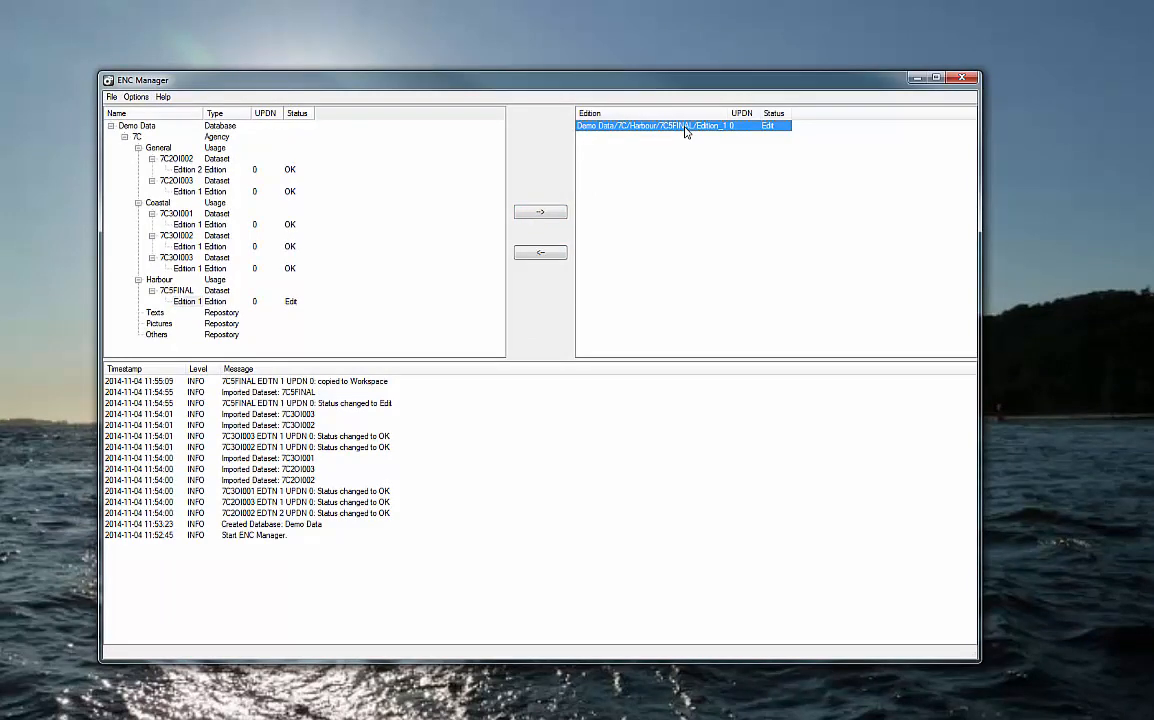
right_click(686, 132)
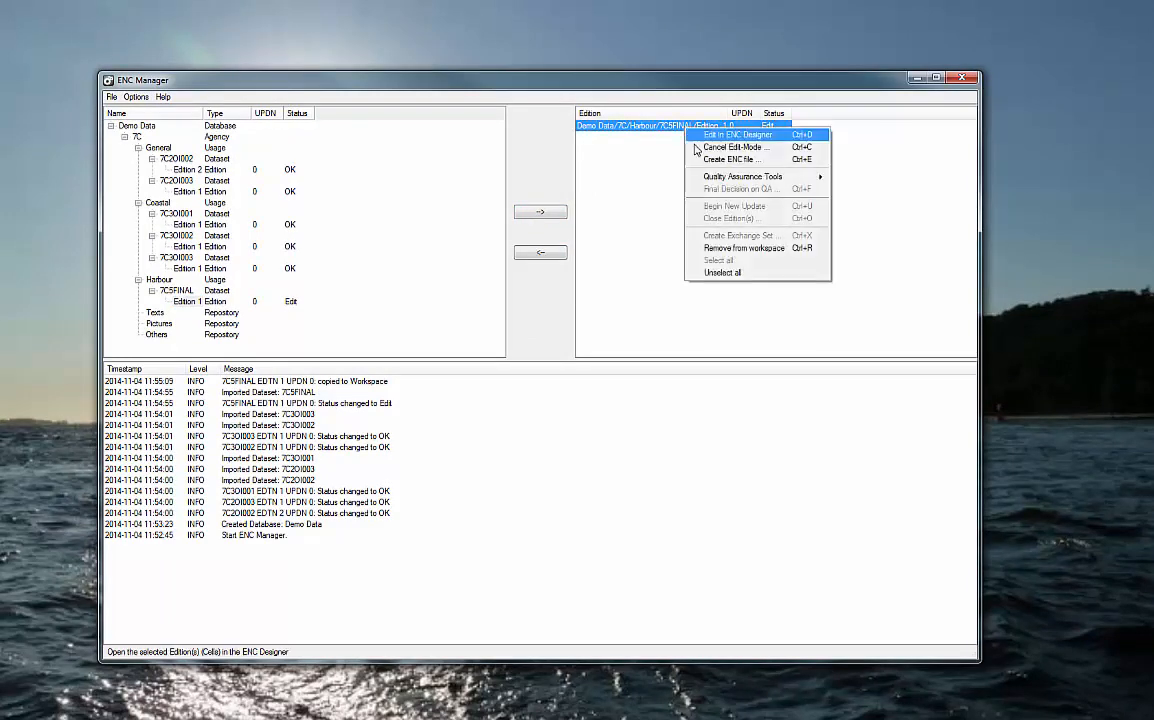
click(705, 161)
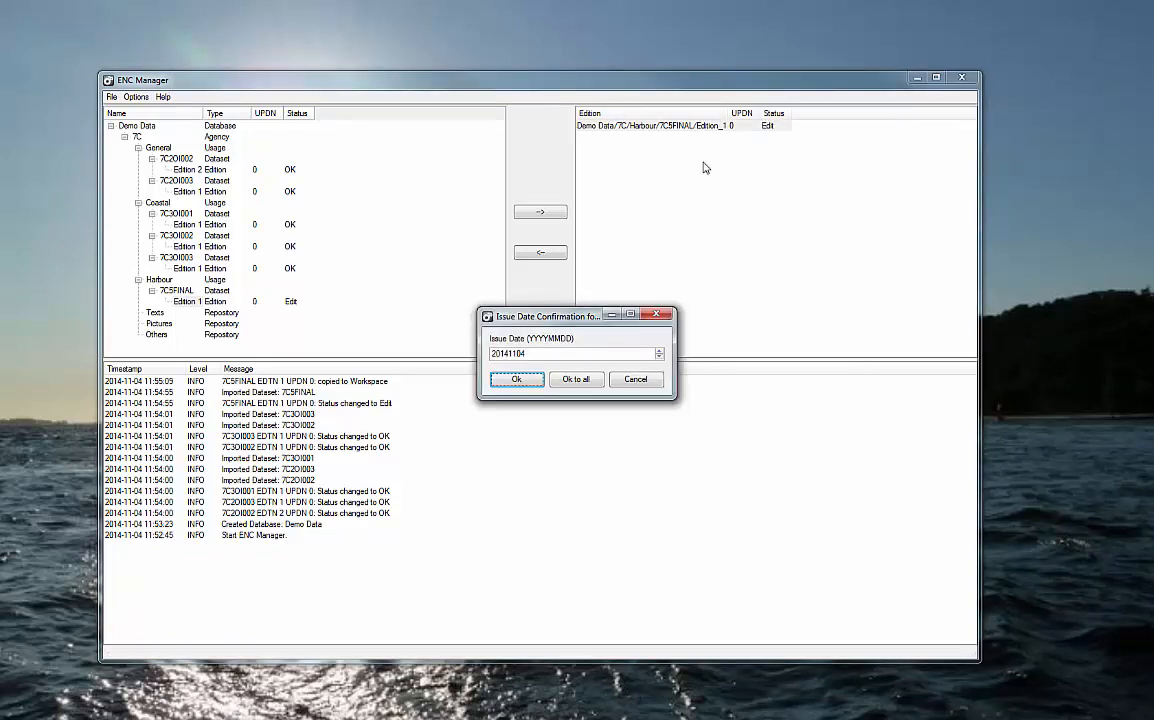
click(516, 380)
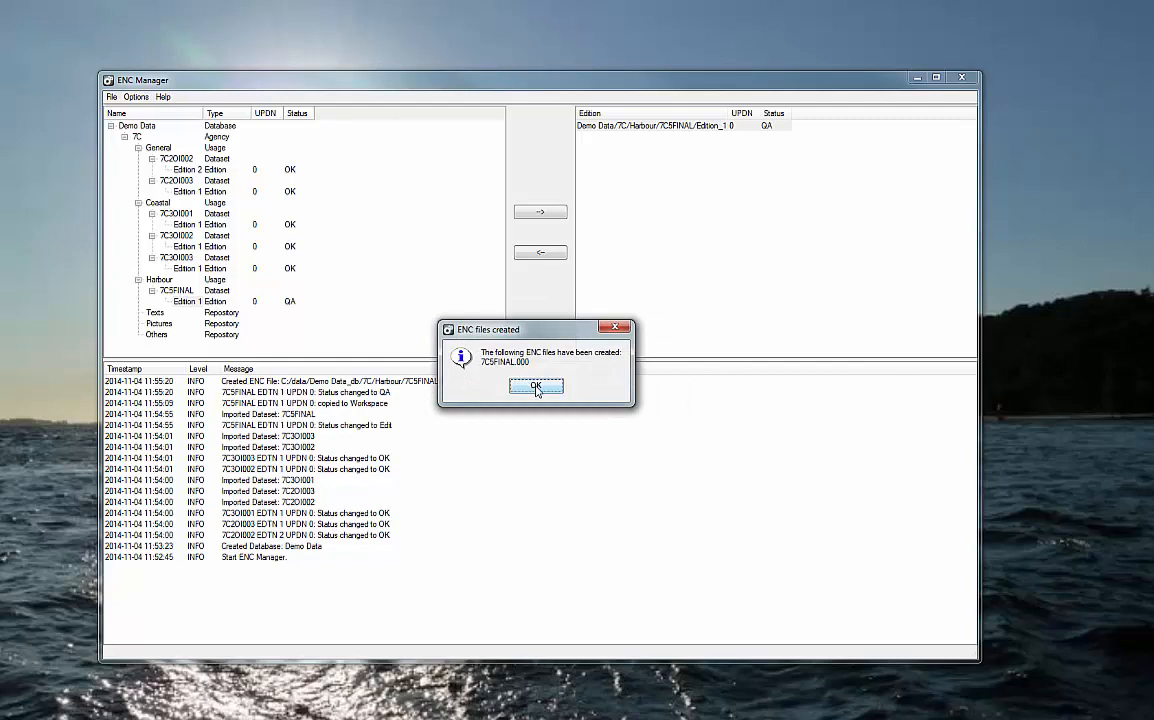
click(536, 386)
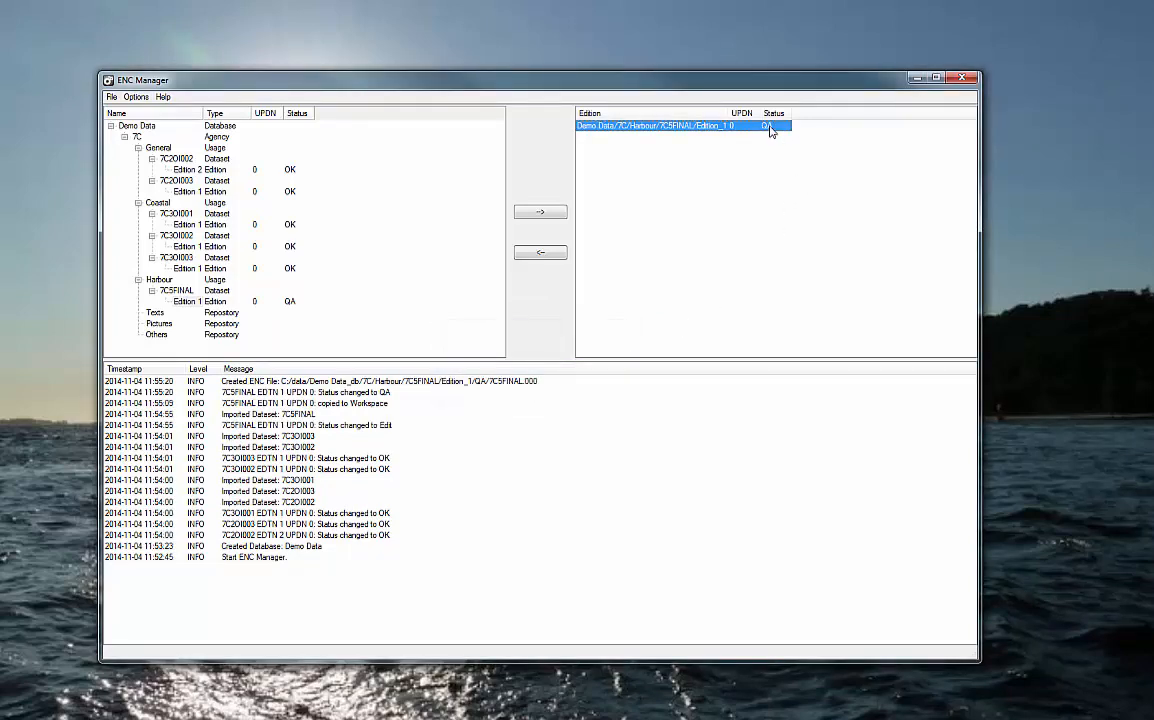
Call ENC Analyzer for the 7C5FINAL edition and run the checks on it.
right_click(705, 128)
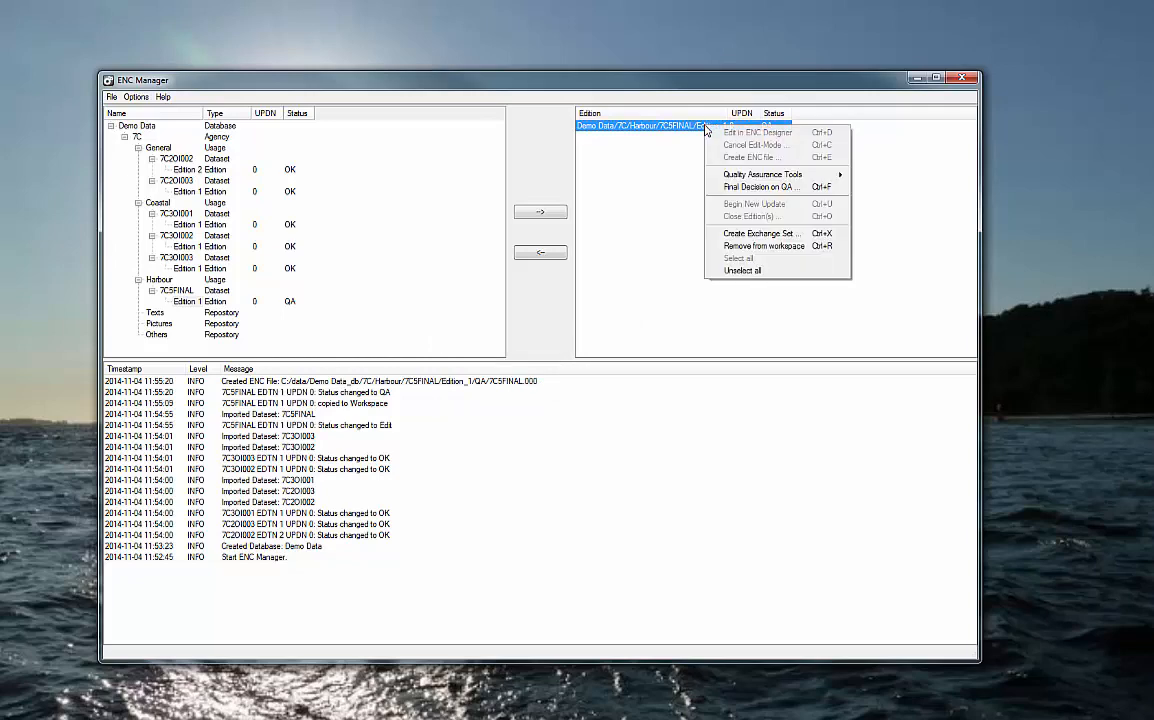
mouse_move(727, 176)
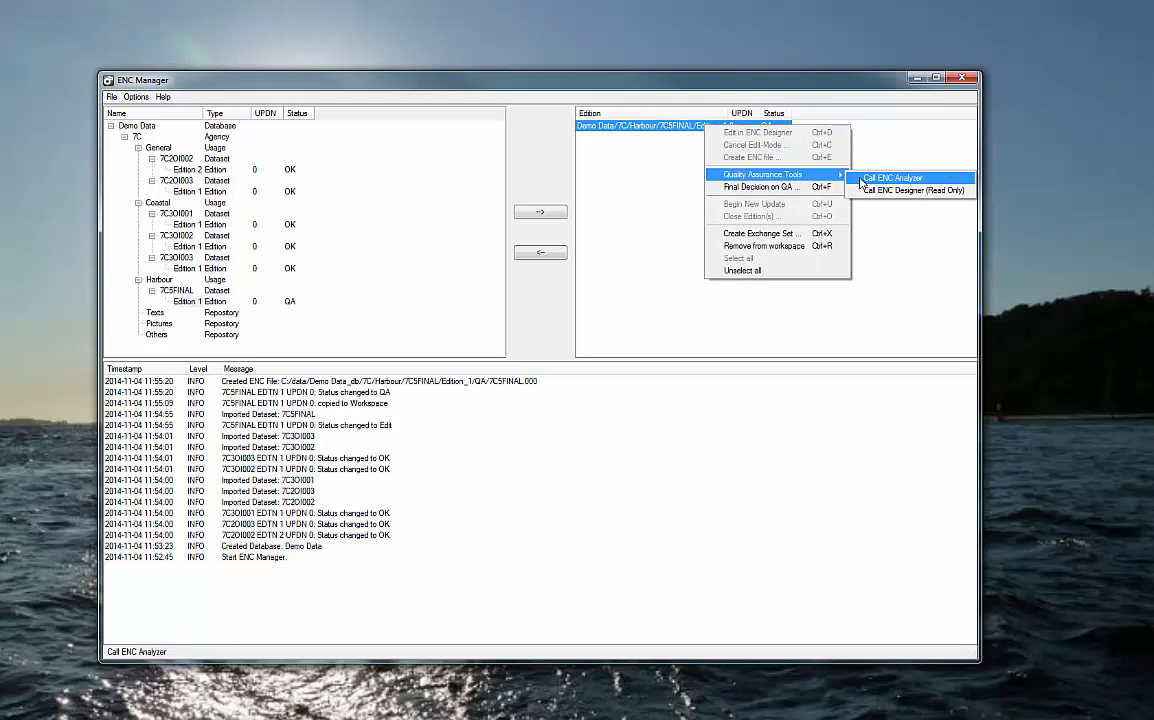
click(861, 180)
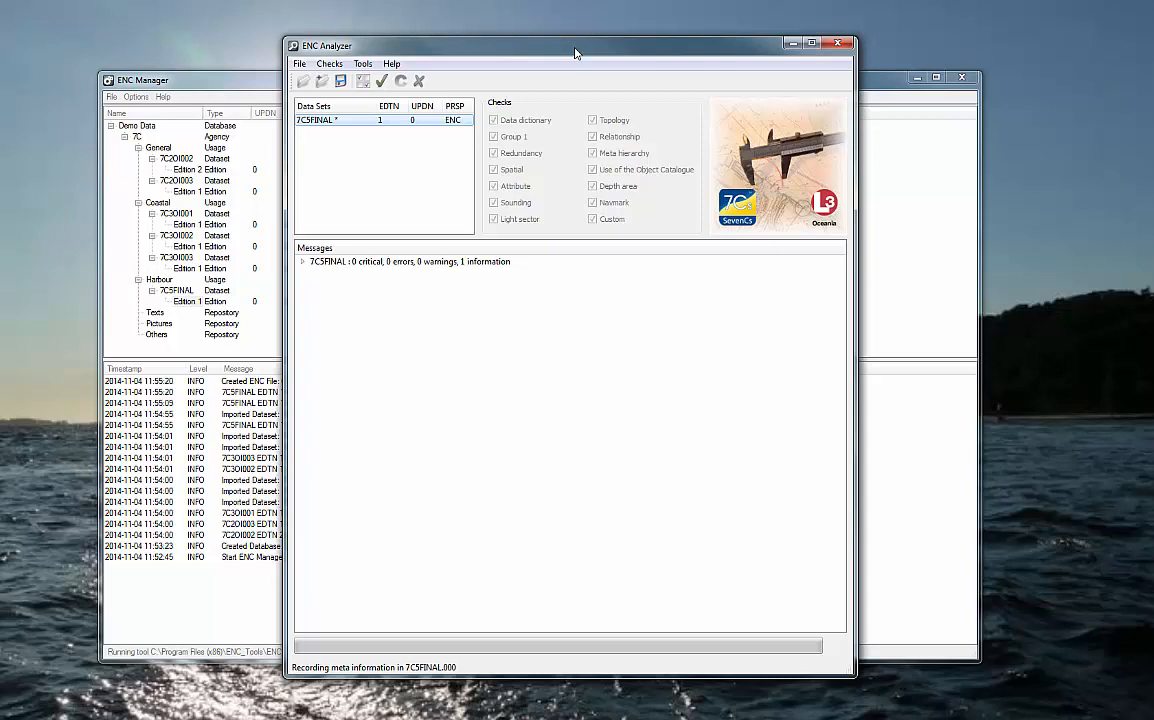
click(384, 84)
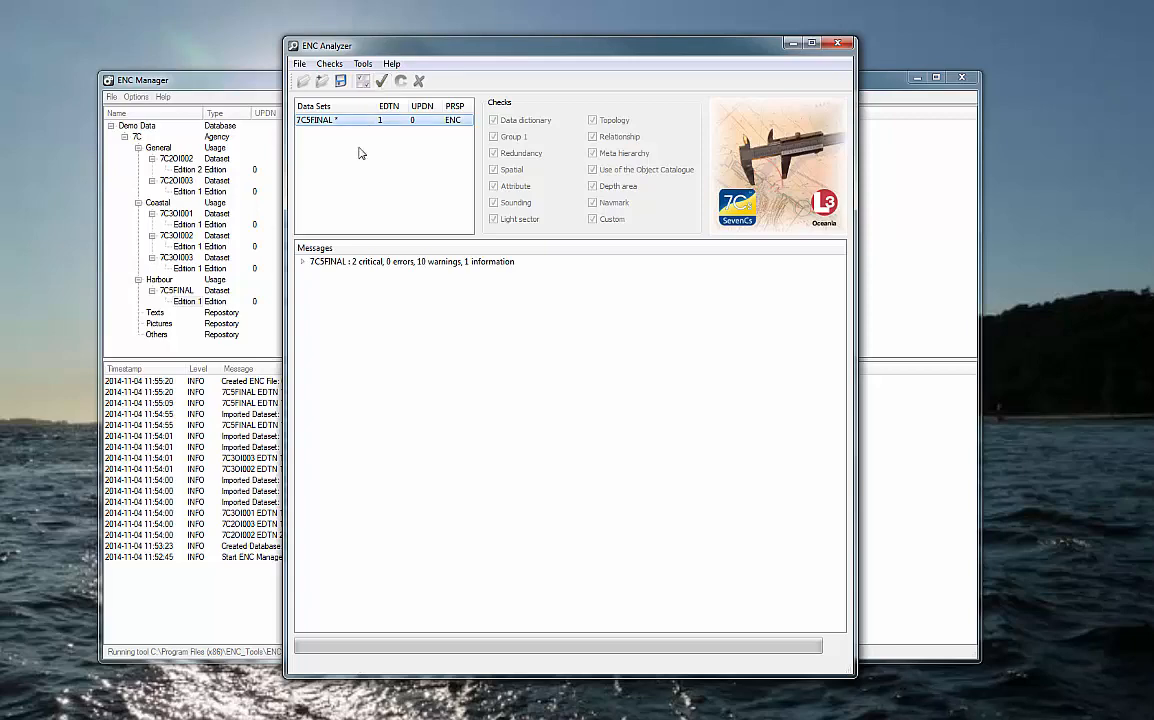
Review the 7C5FINAL check messages, including the Data dictionary category, and save the log files before closing ENC Analyzer.
click(302, 263)
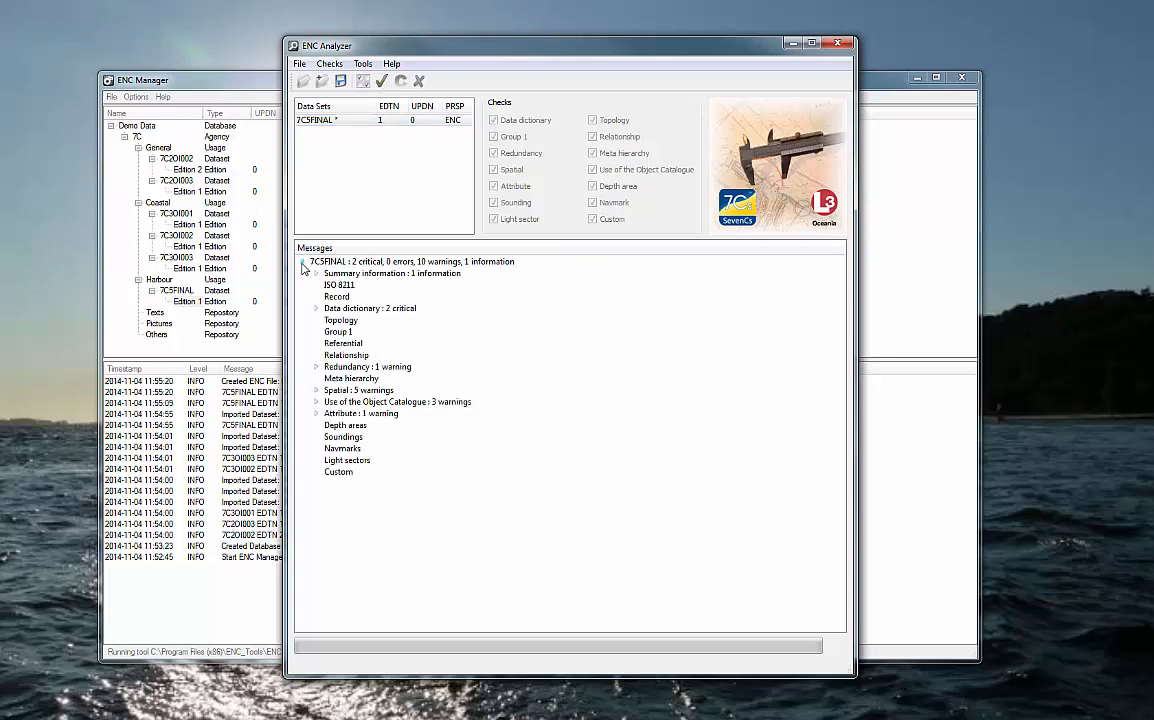
click(400, 309)
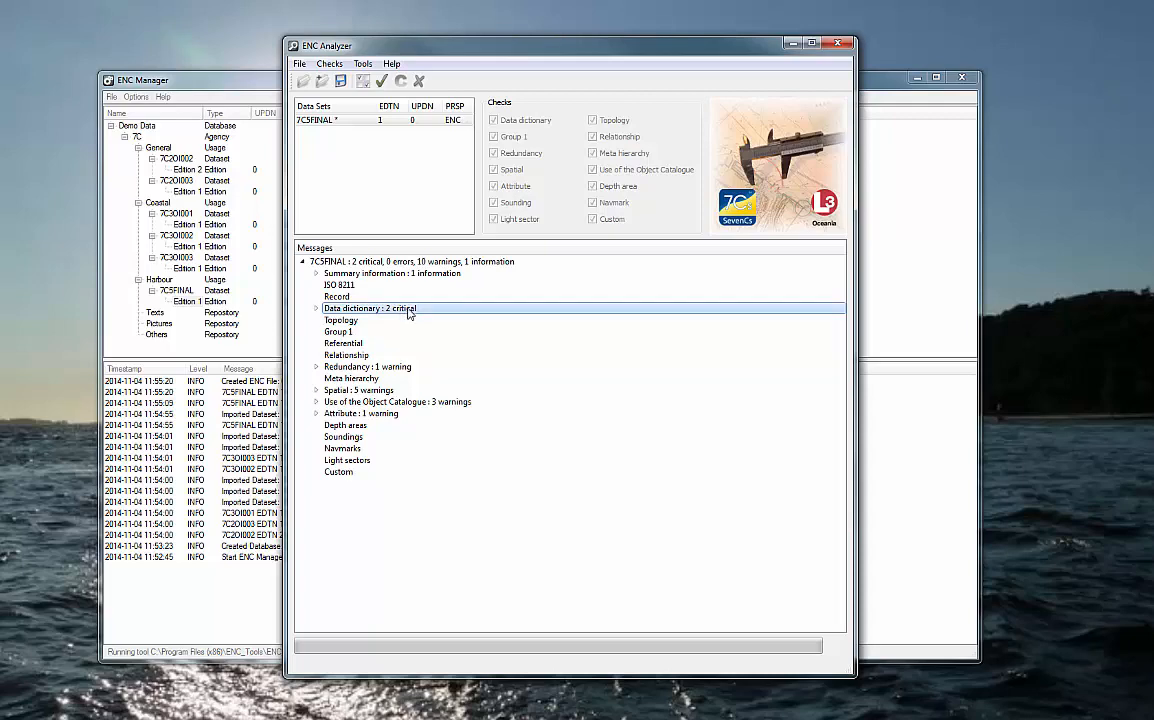
click(340, 82)
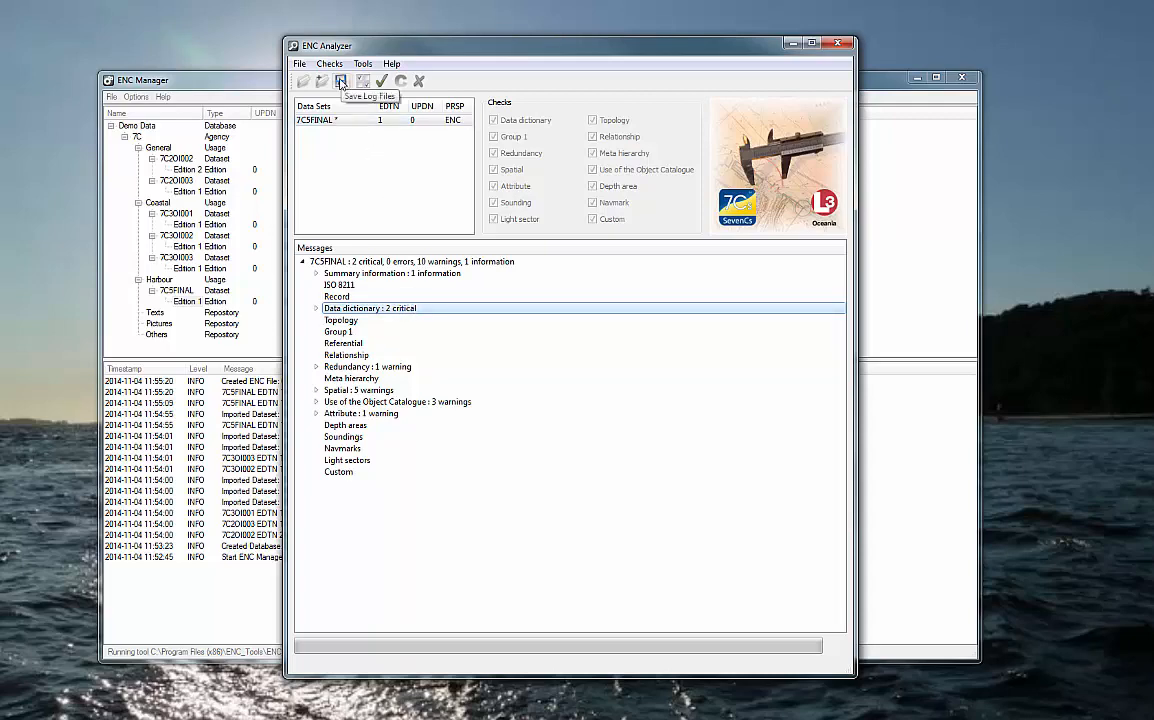
click(837, 44)
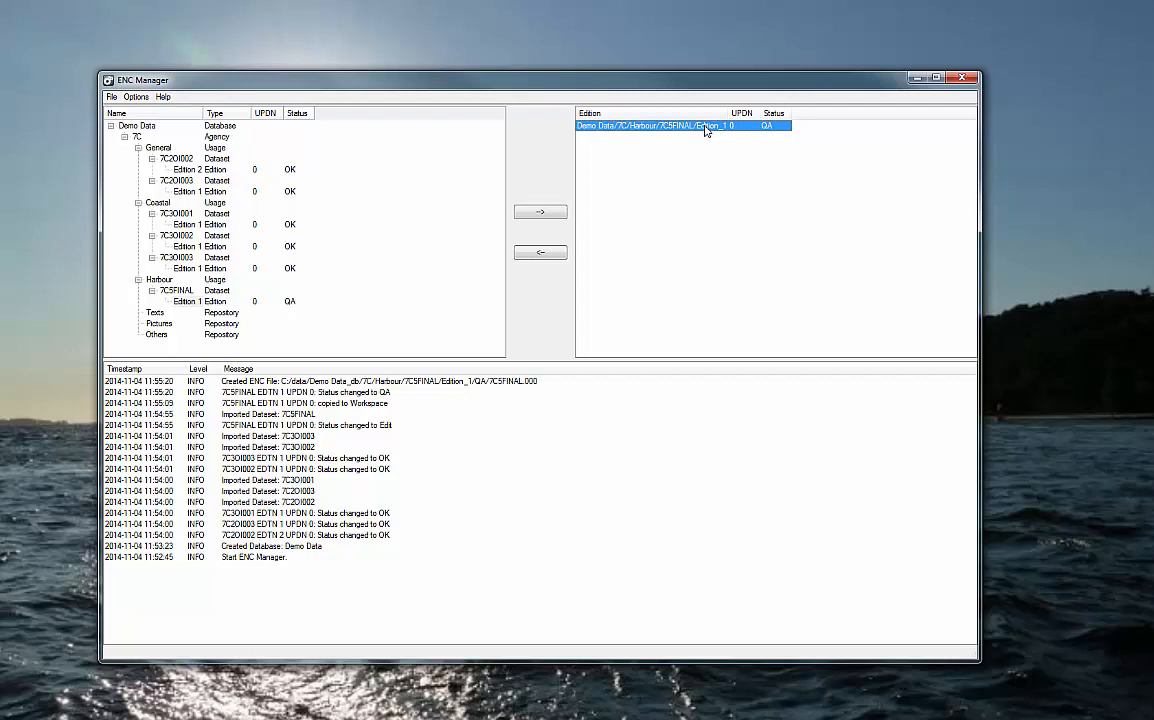
Open the 7C5FINAL edition from the workspace in ENC Designer in read-only mode for quality assurance.
right_click(705, 130)
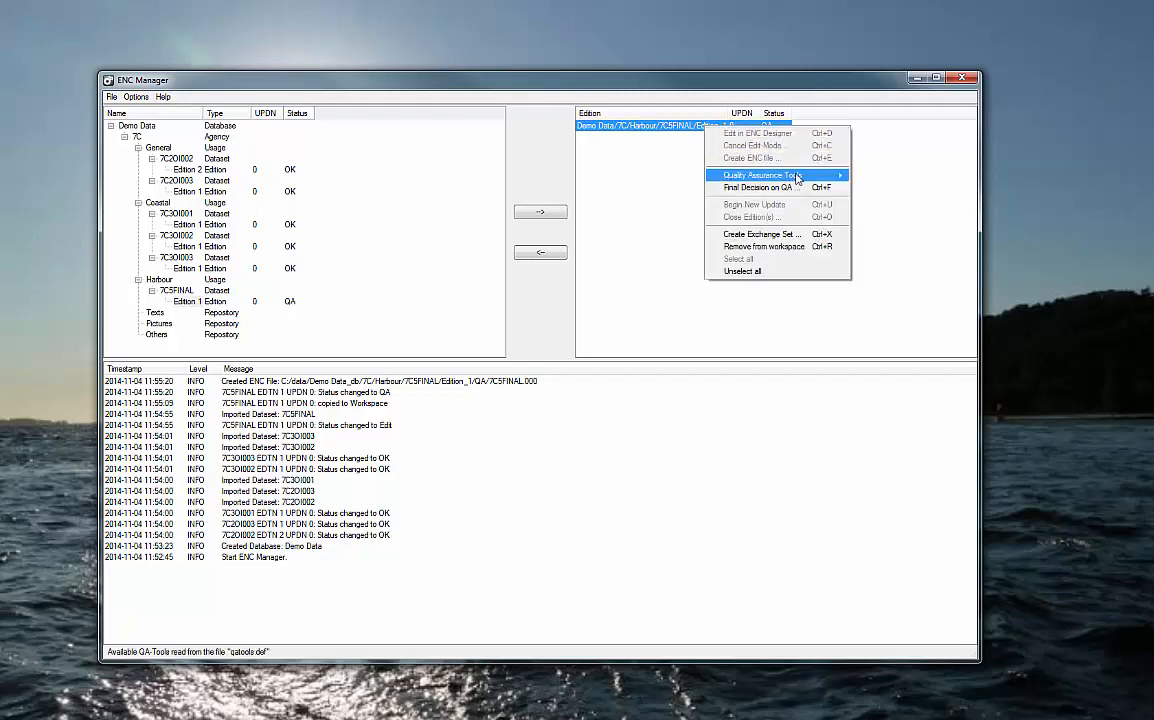
mouse_move(830, 175)
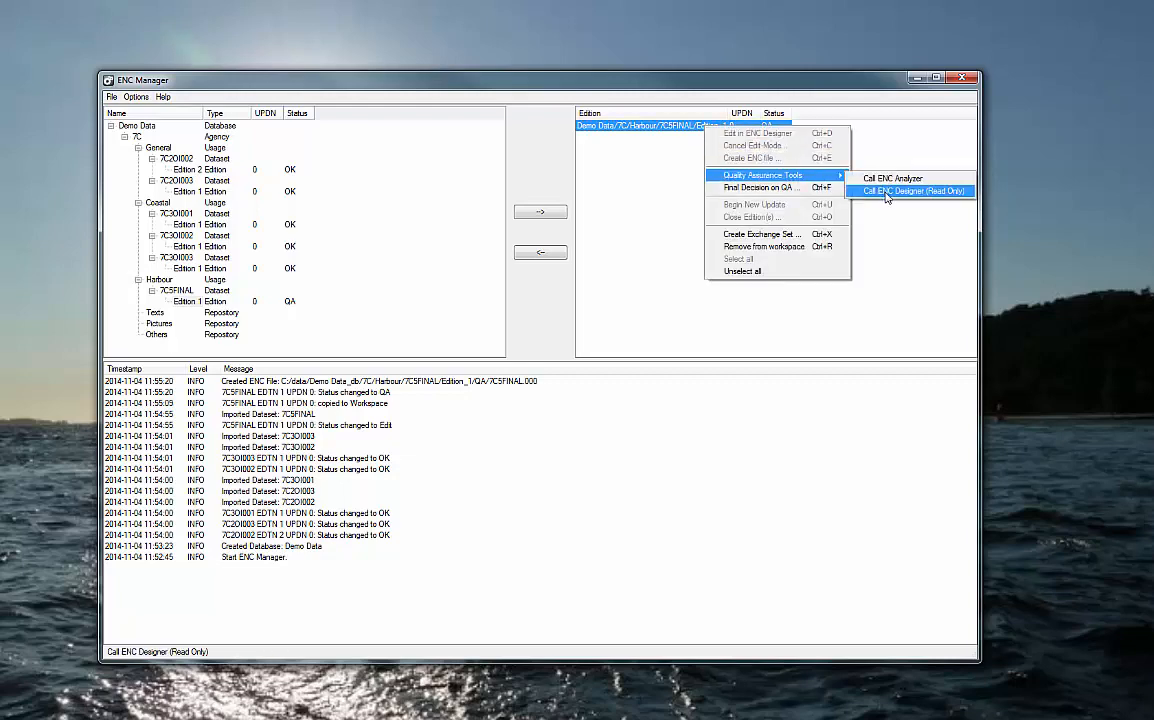
click(886, 192)
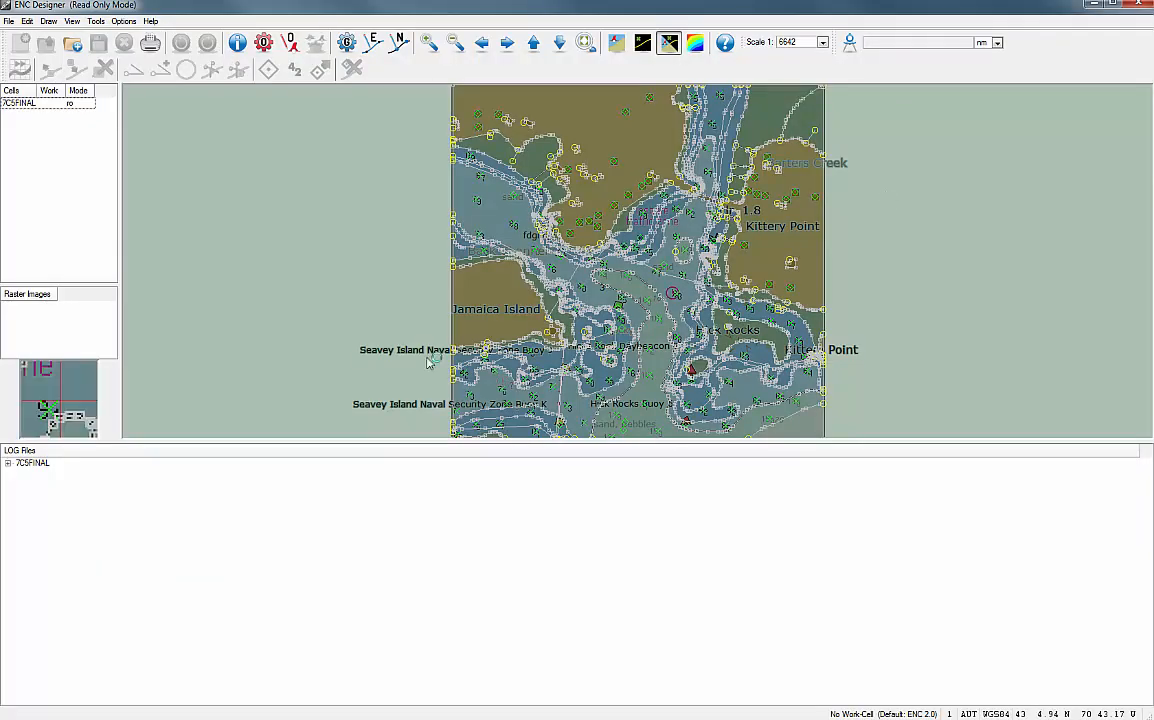
Expand the Data dictionary messages in the 7C5FINAL analyzer log and locate the BOYLAT object with the missing COLOUR attribute on the chart.
click(8, 465)
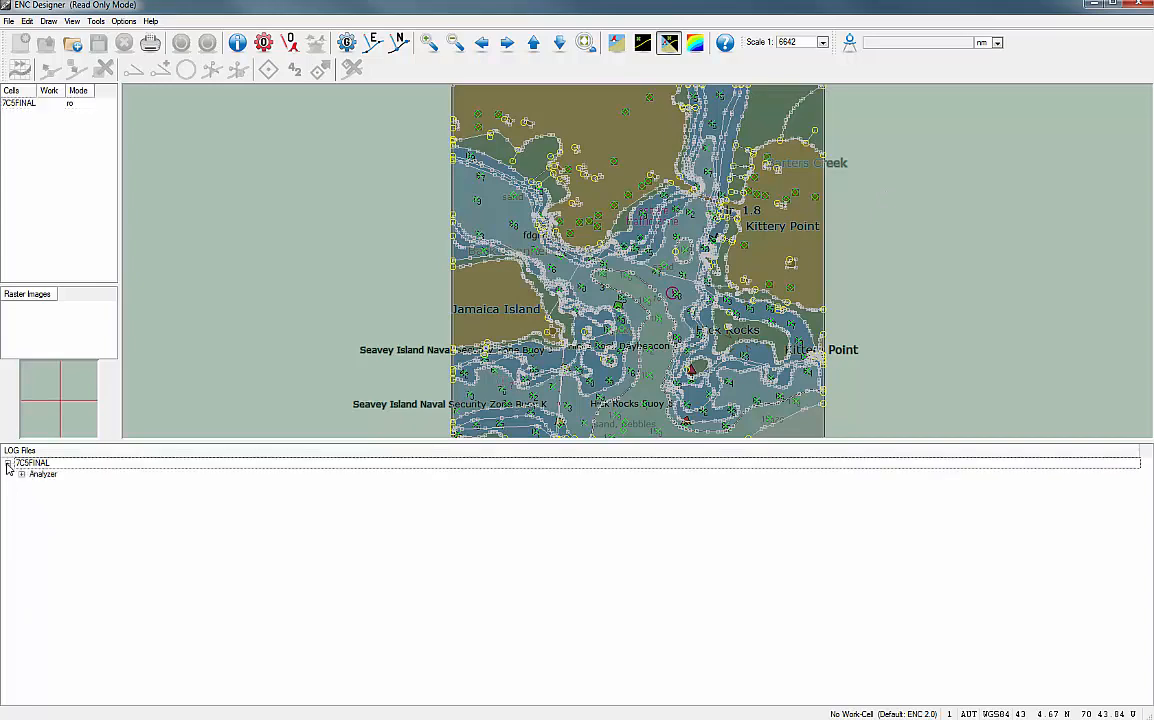
click(22, 478)
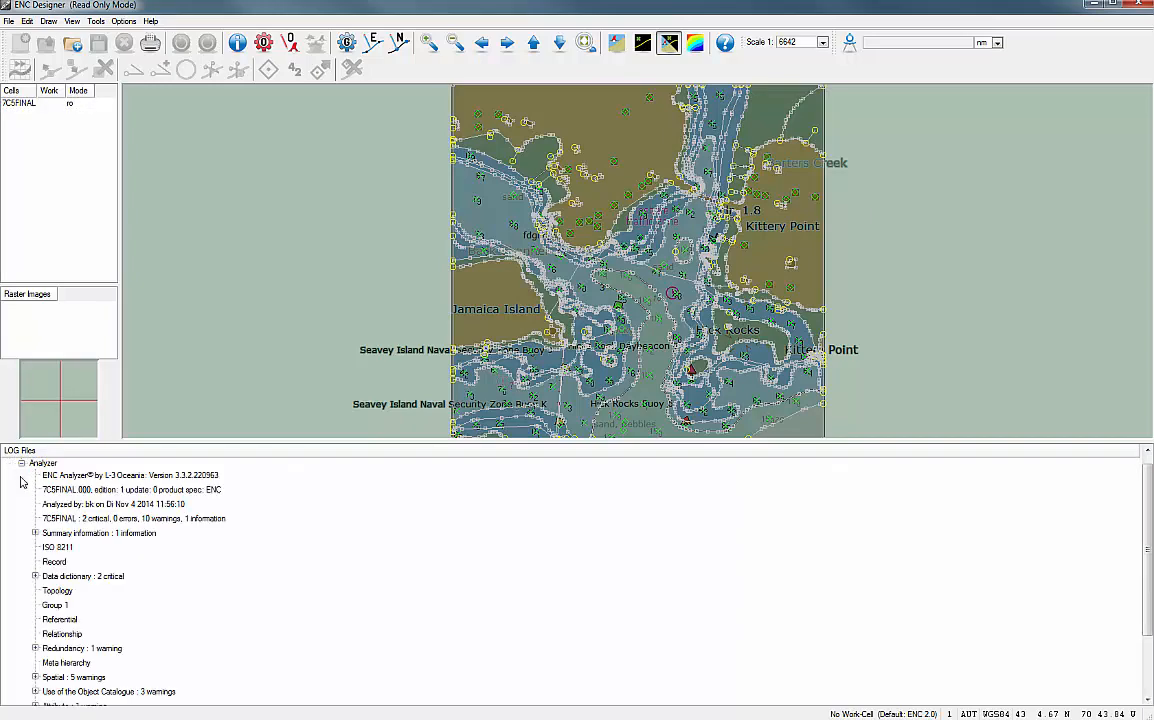
click(35, 577)
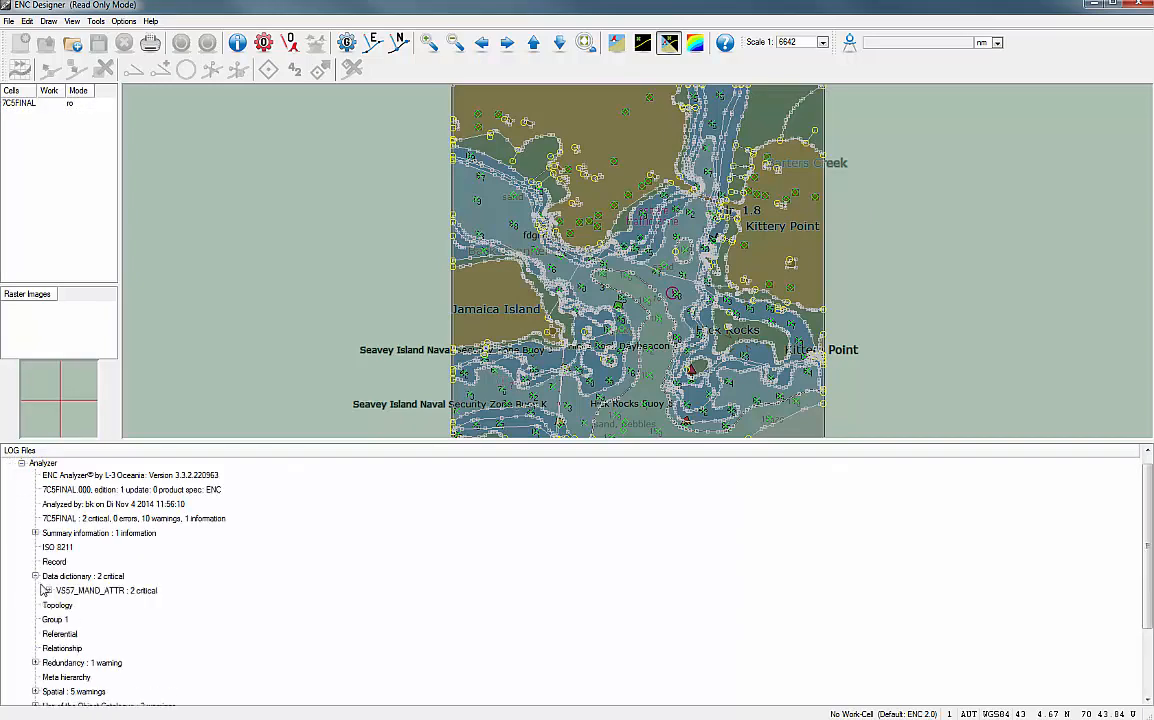
click(48, 591)
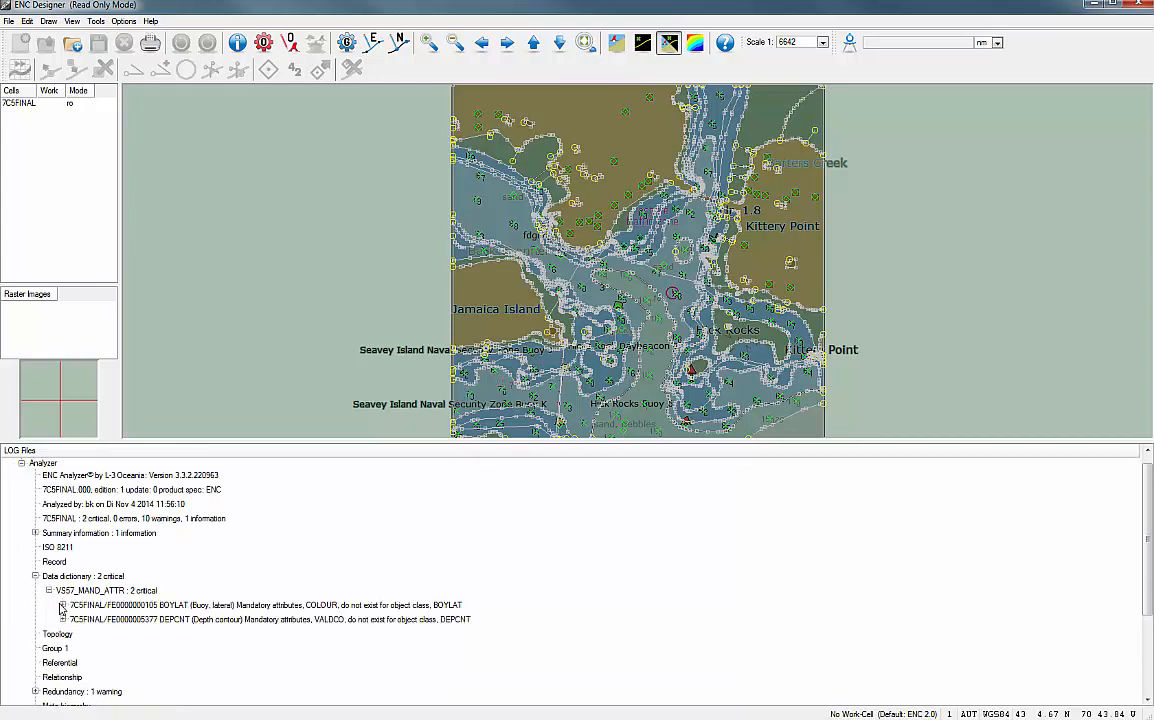
click(62, 605)
click(134, 606)
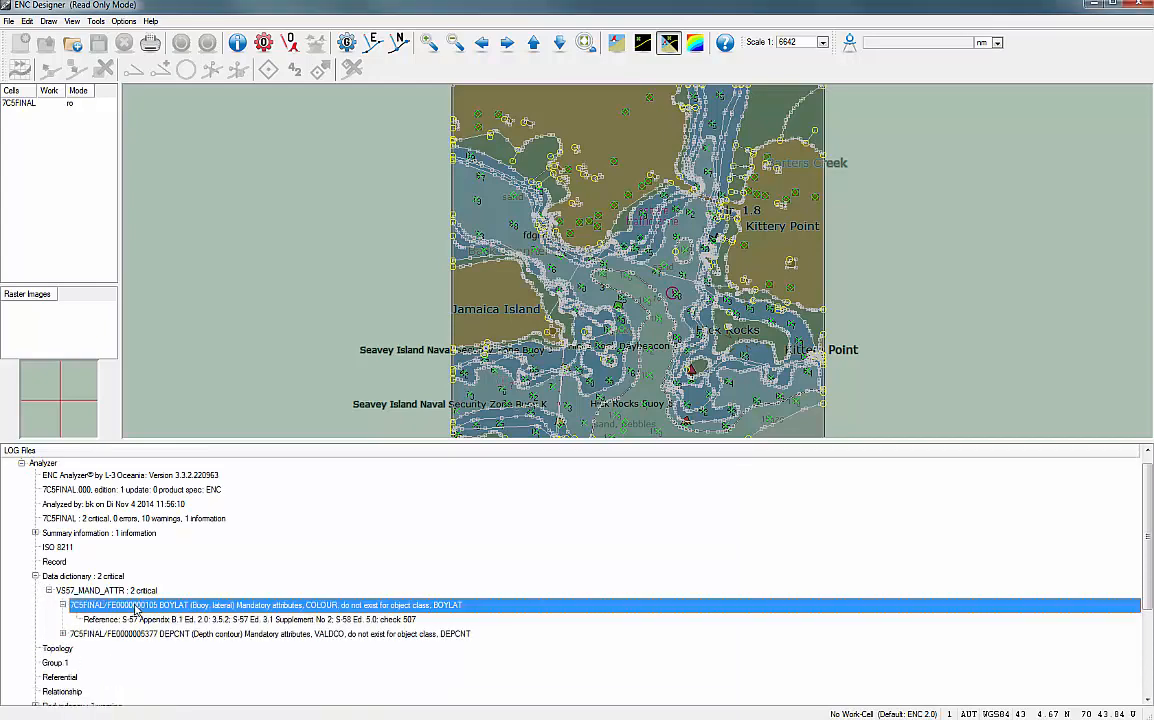
double_click(134, 607)
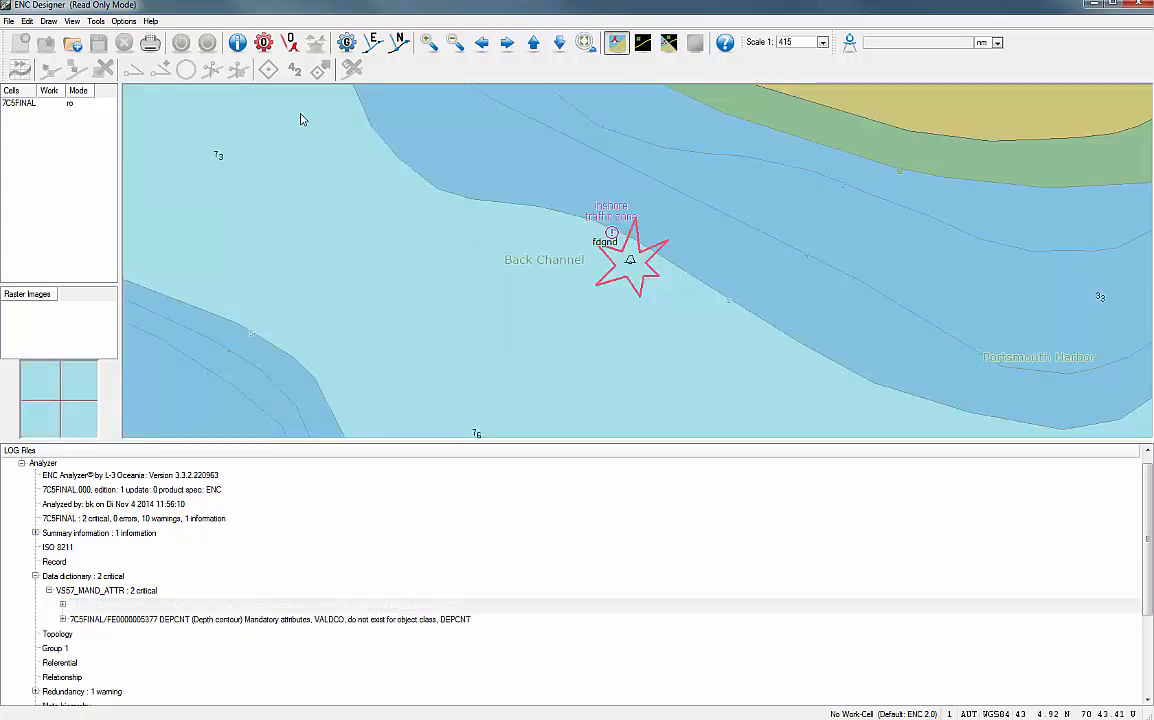
Query the object information of the highlighted lateral buoy and inspect its attributes, including CATLAM, before closing the report.
click(237, 42)
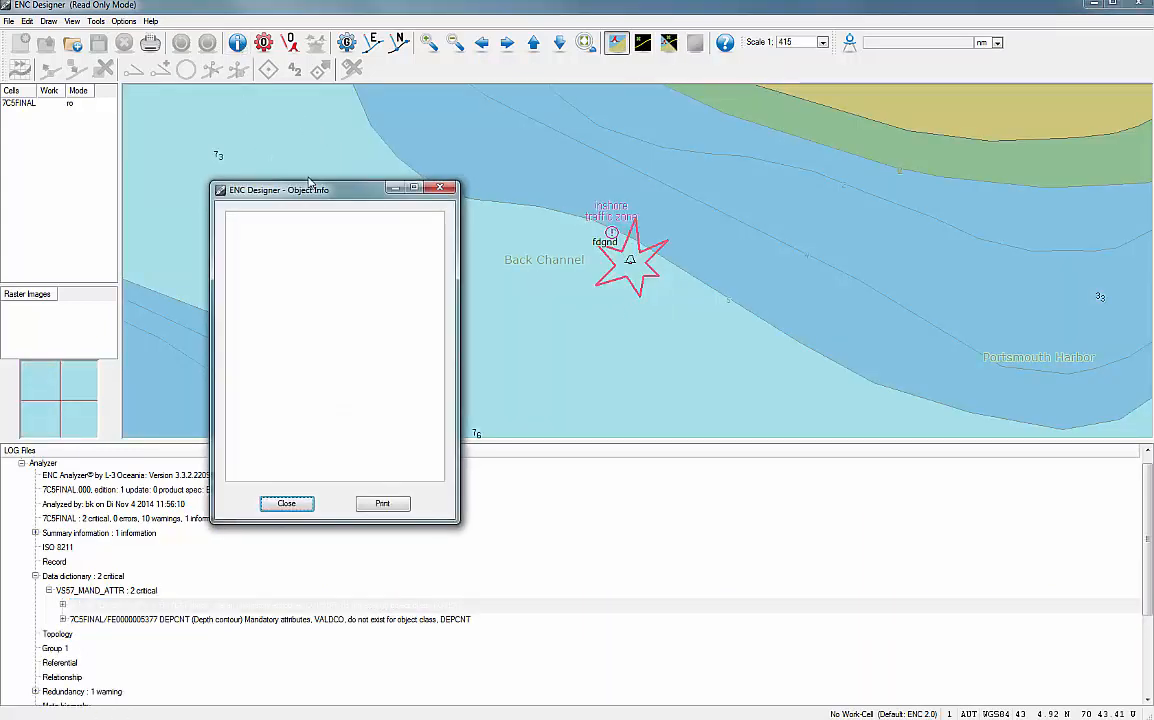
drag(283, 187, 283, 96)
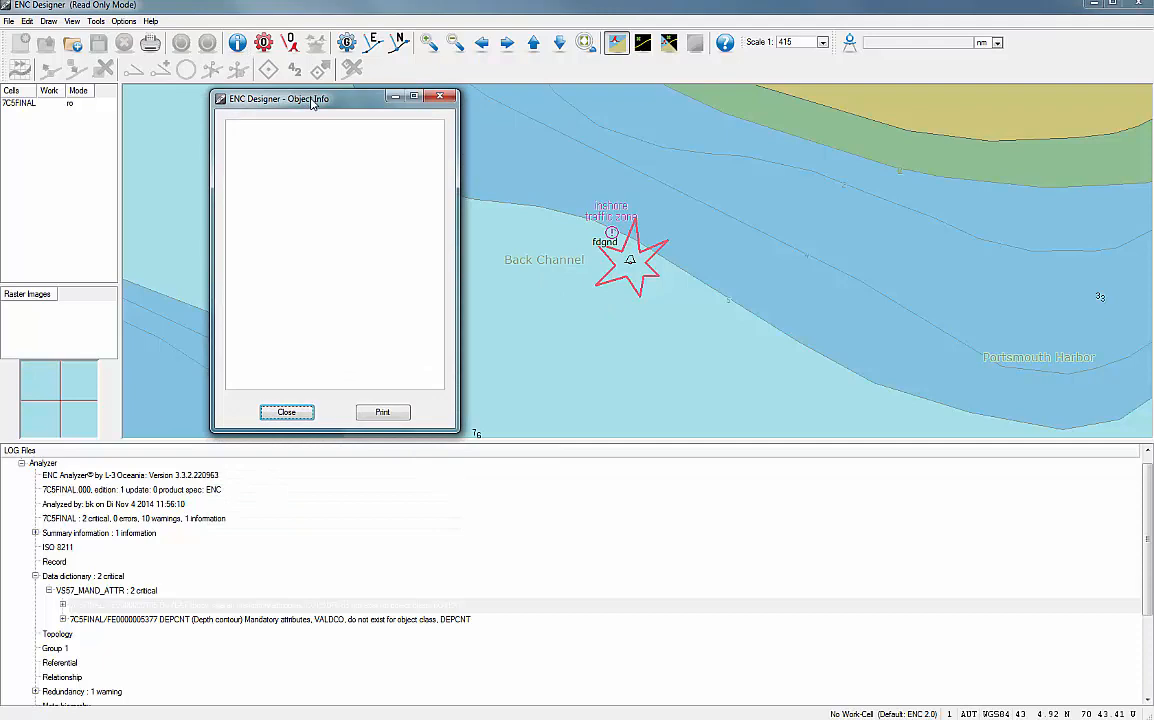
click(630, 256)
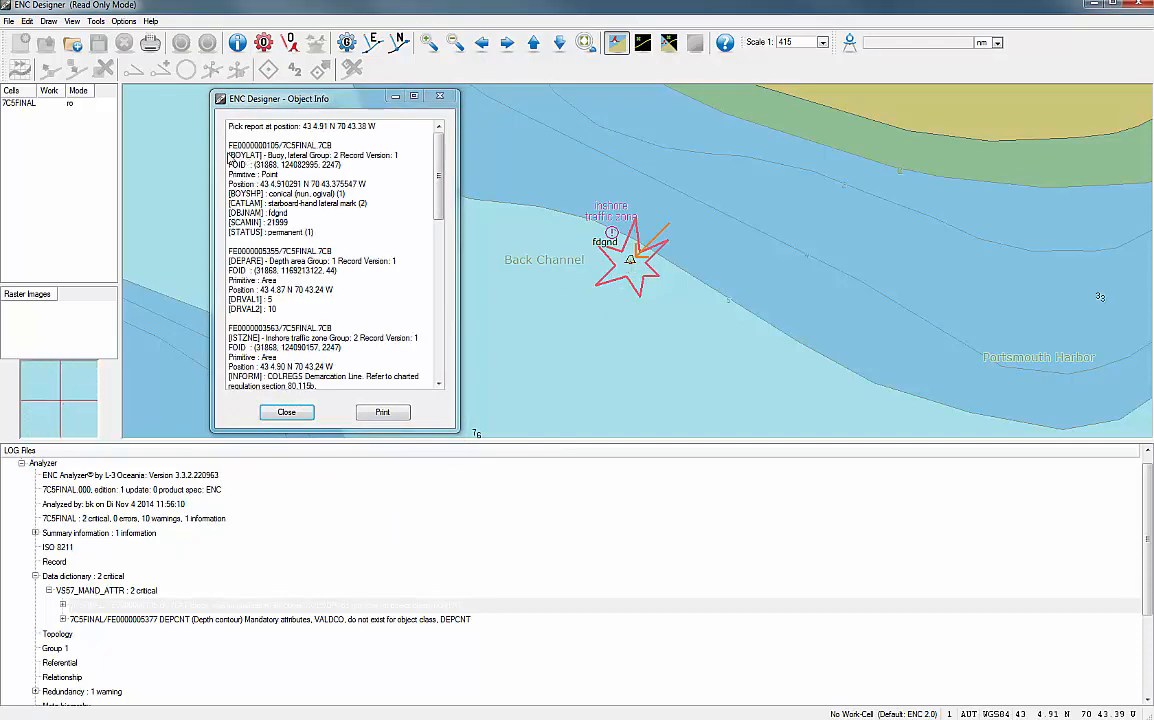
drag(230, 157, 273, 160)
click(233, 207)
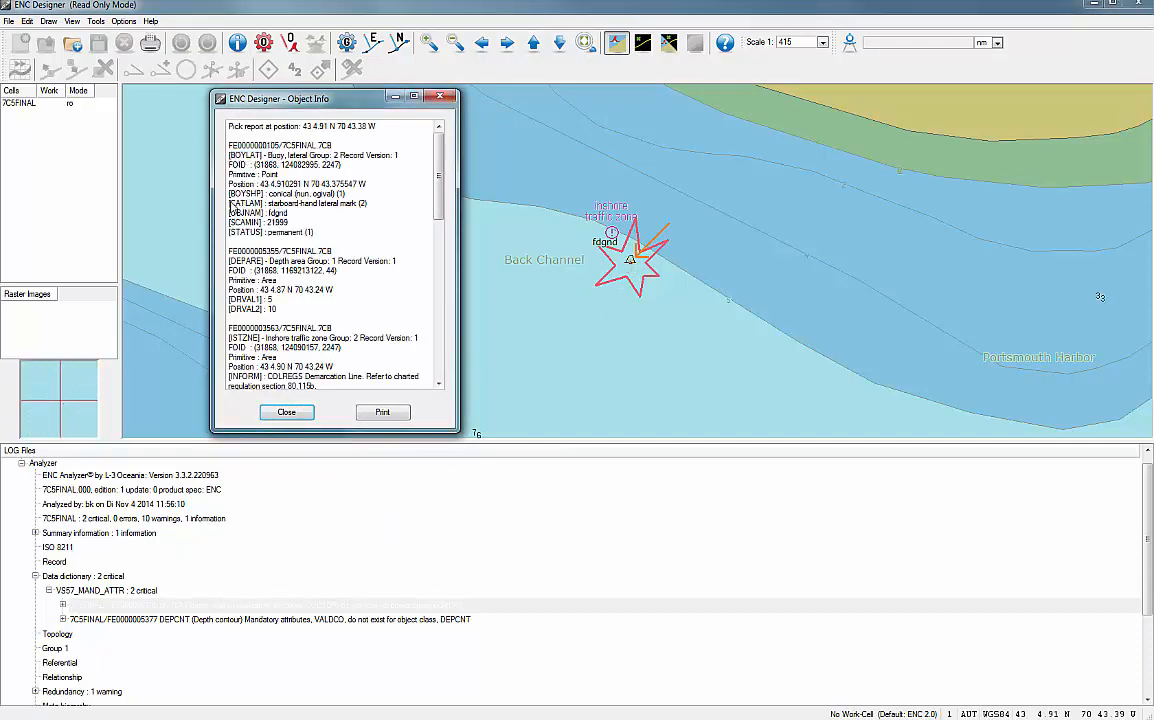
drag(231, 206, 372, 210)
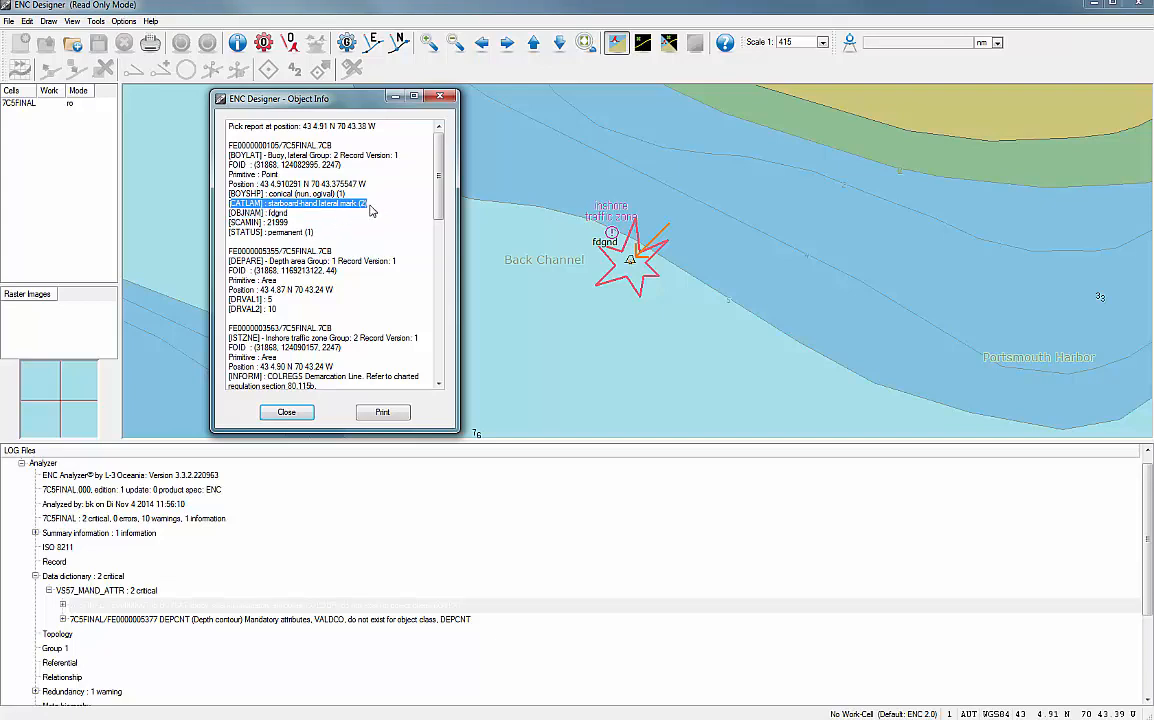
scroll(300, 400, down, 10)
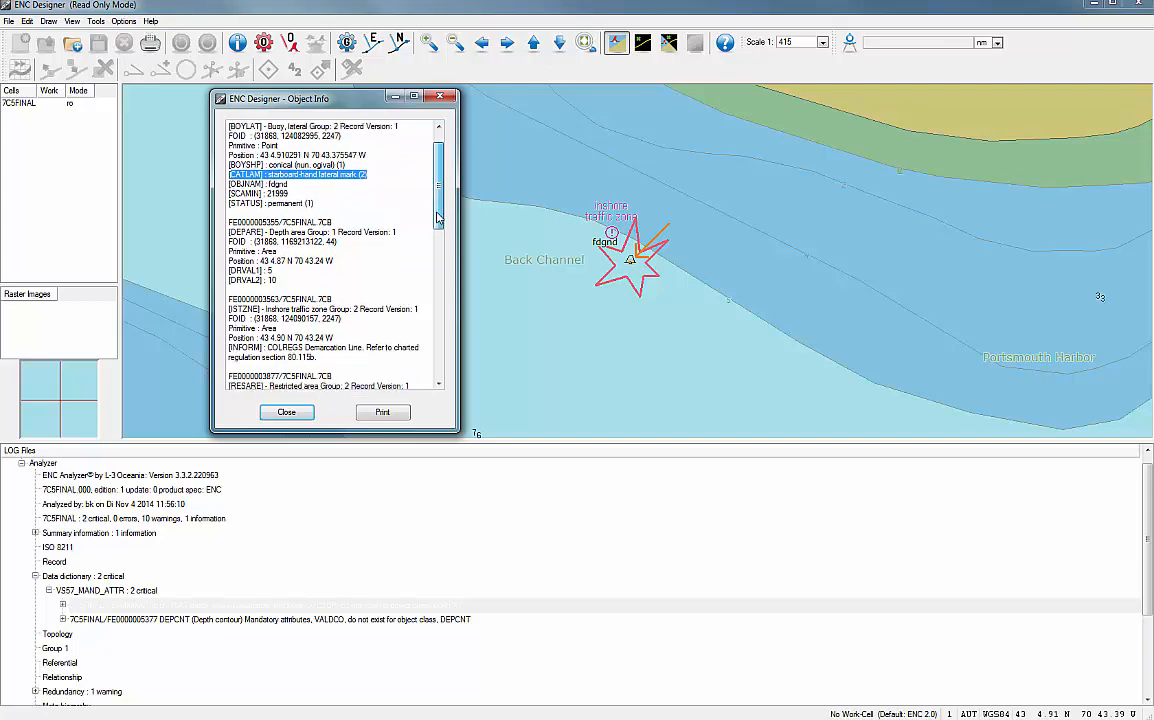
click(287, 412)
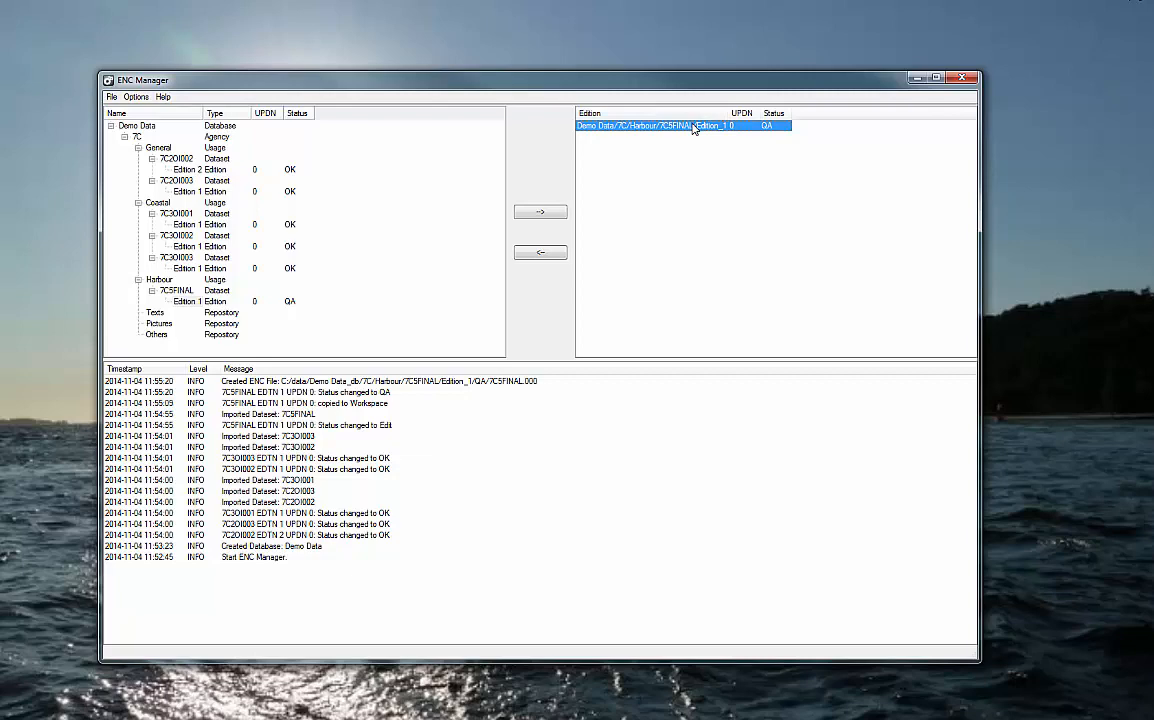
Record the final QA decision for the 7C5FINAL edition as Quality Assurance rejected, with a comment to correct the 2 critical errors.
right_click(692, 127)
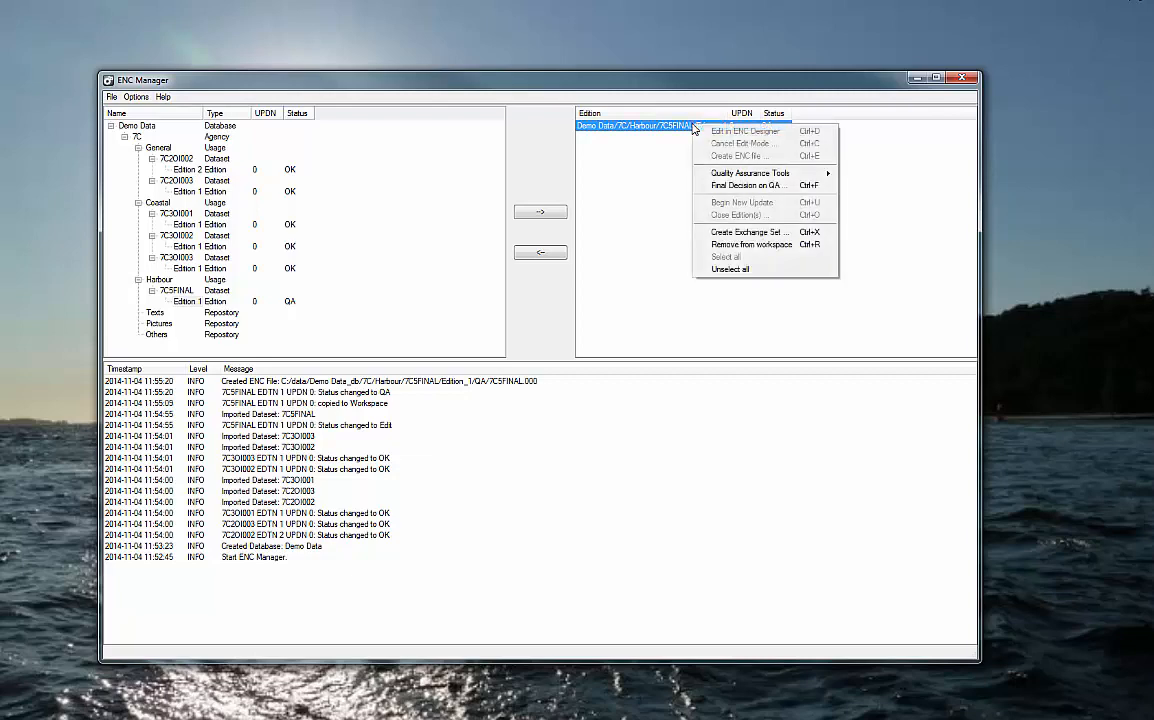
click(725, 188)
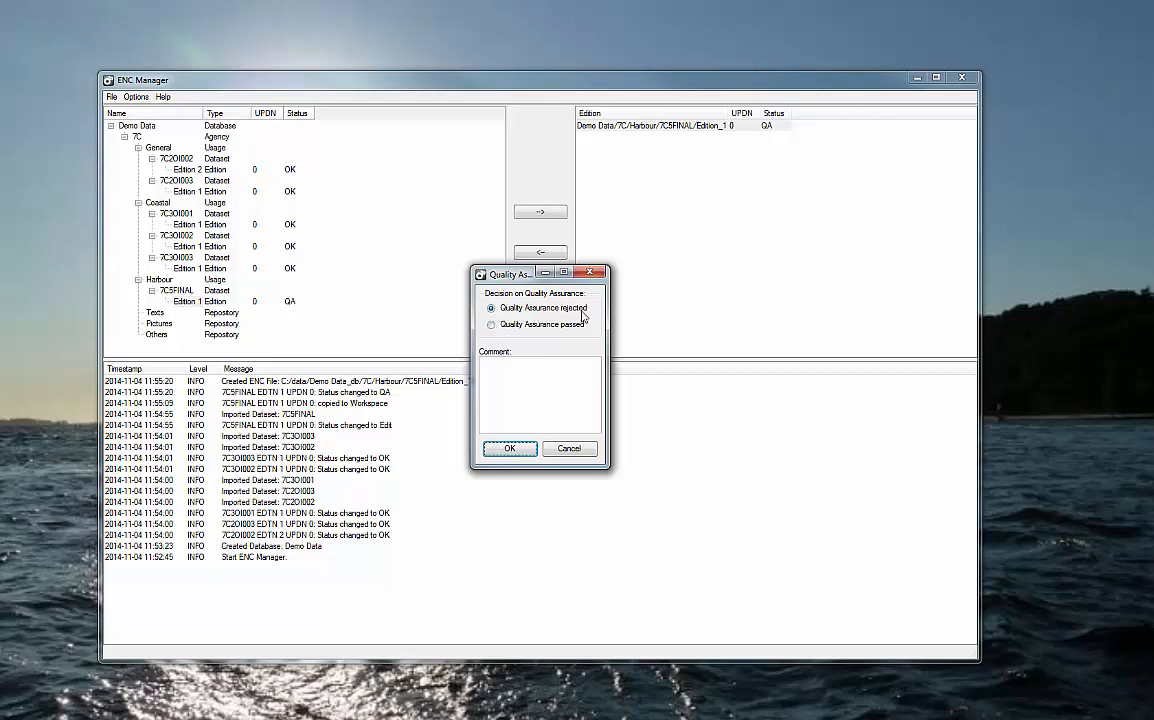
click(514, 387)
text(correct 2 cm)
text(tial errors)
click(509, 448)
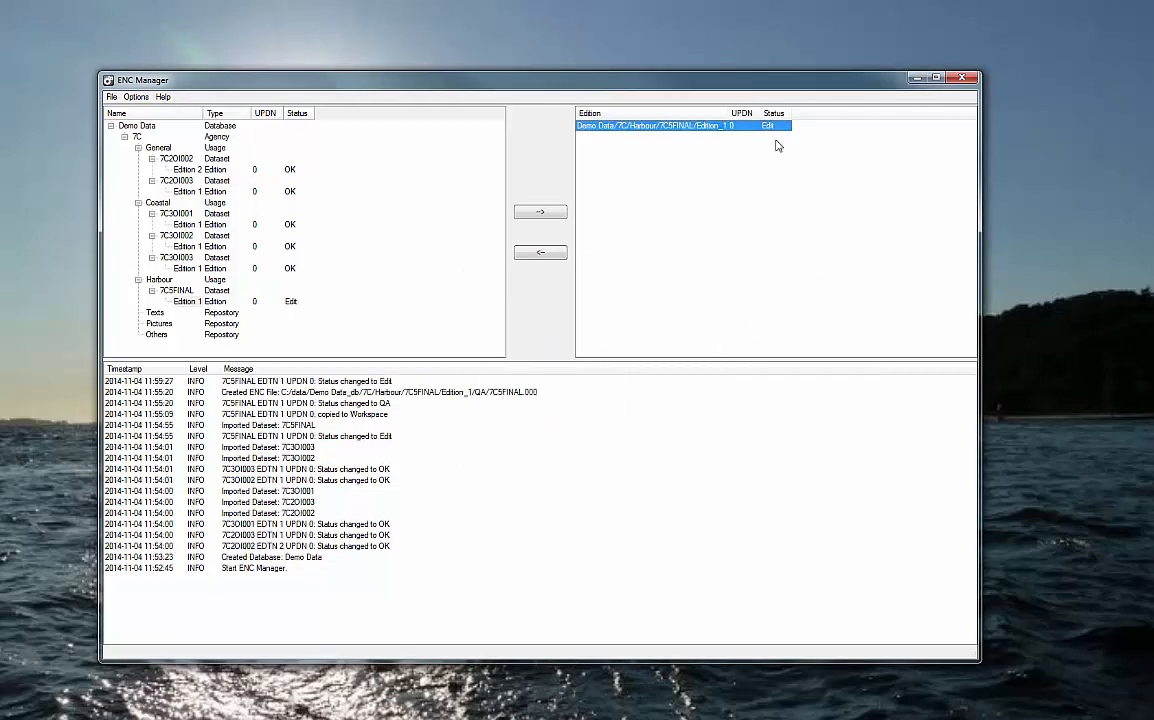
Open the 7C5FINAL edition for editing in ENC Designer and expand its ENC Analyzer log down to the Data dictionary messages.
right_click(703, 128)
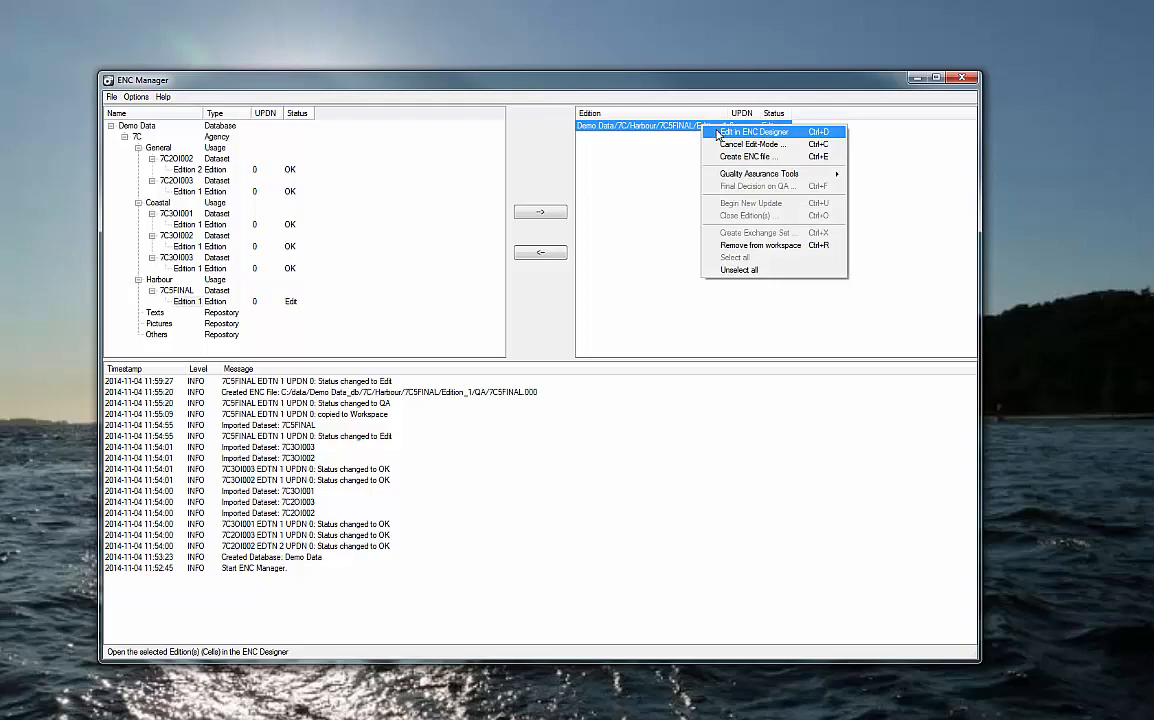
click(717, 133)
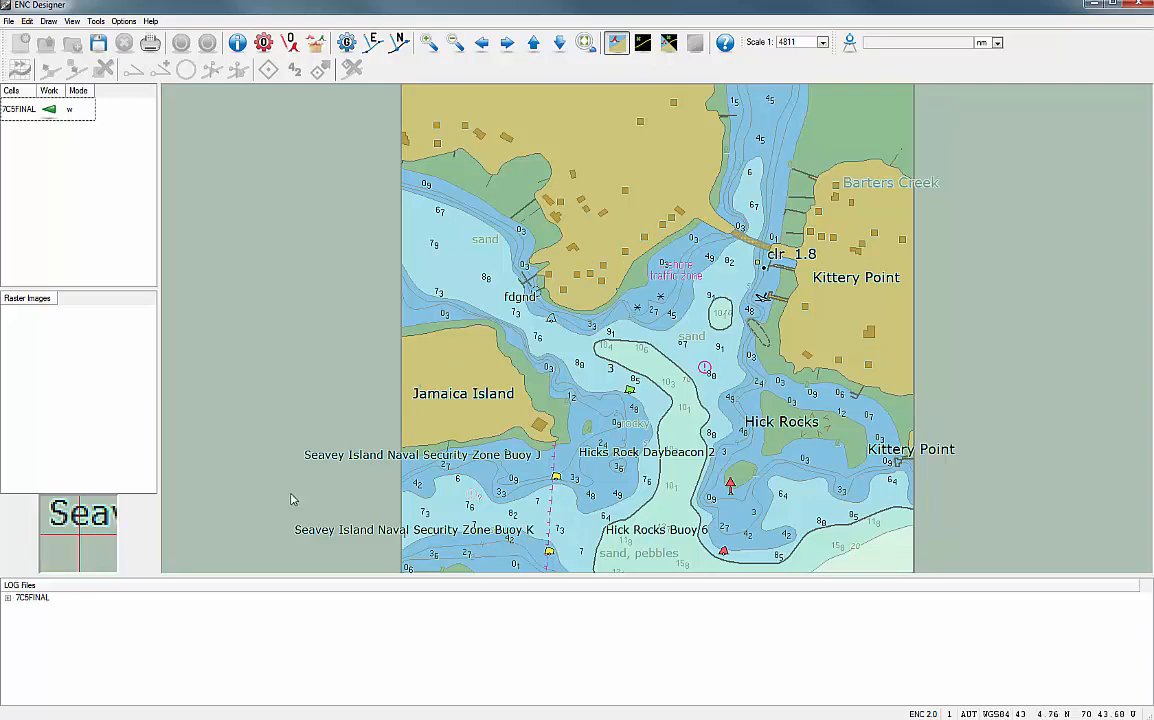
drag(263, 509, 265, 482)
click(9, 507)
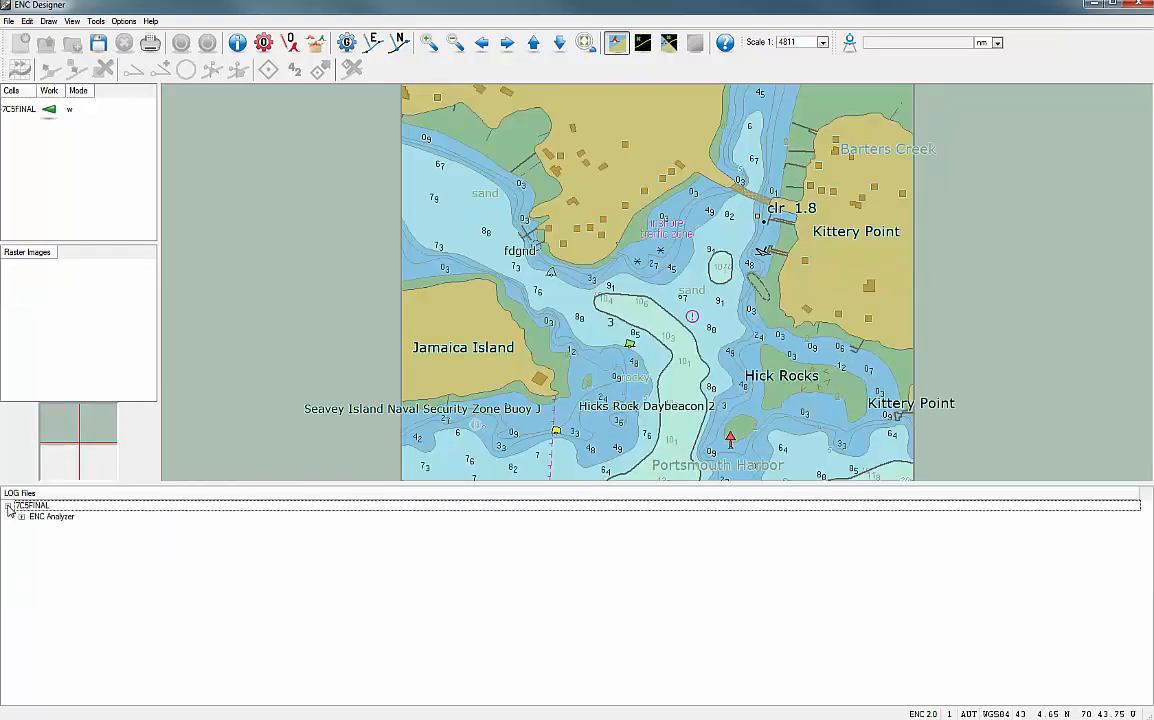
click(21, 518)
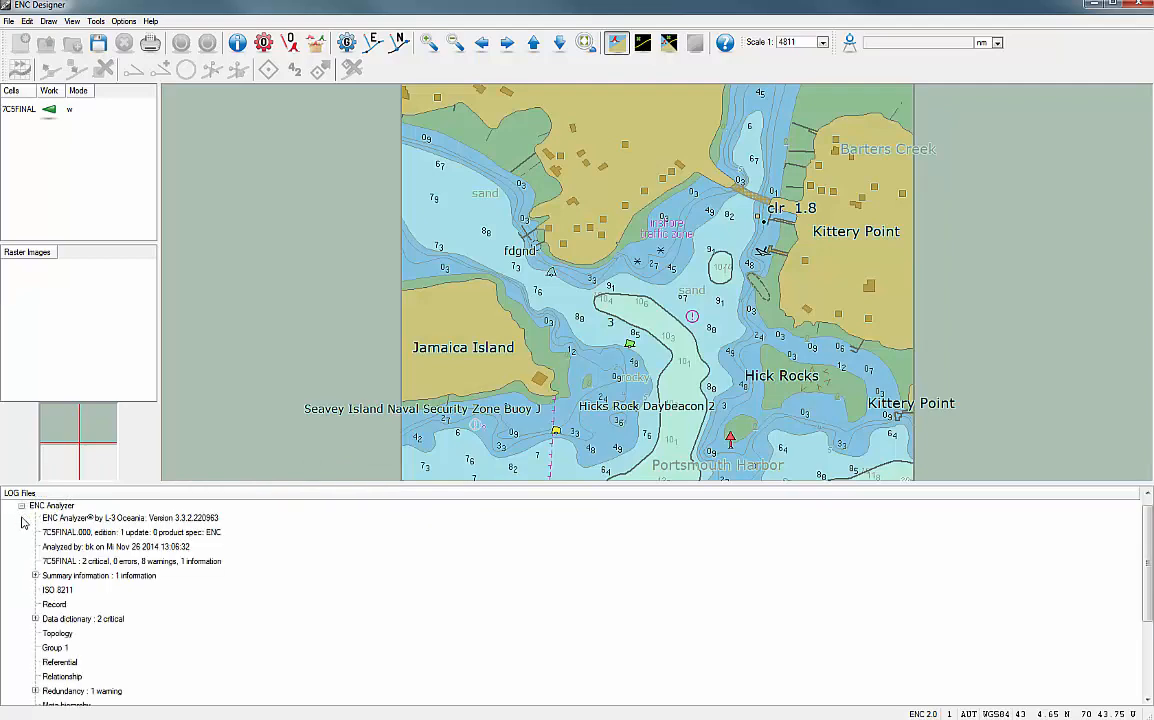
click(35, 619)
Locate the BOYLAT object from its critical message and set its COLOUR attribute to 3 (red), applying the change.
click(100, 567)
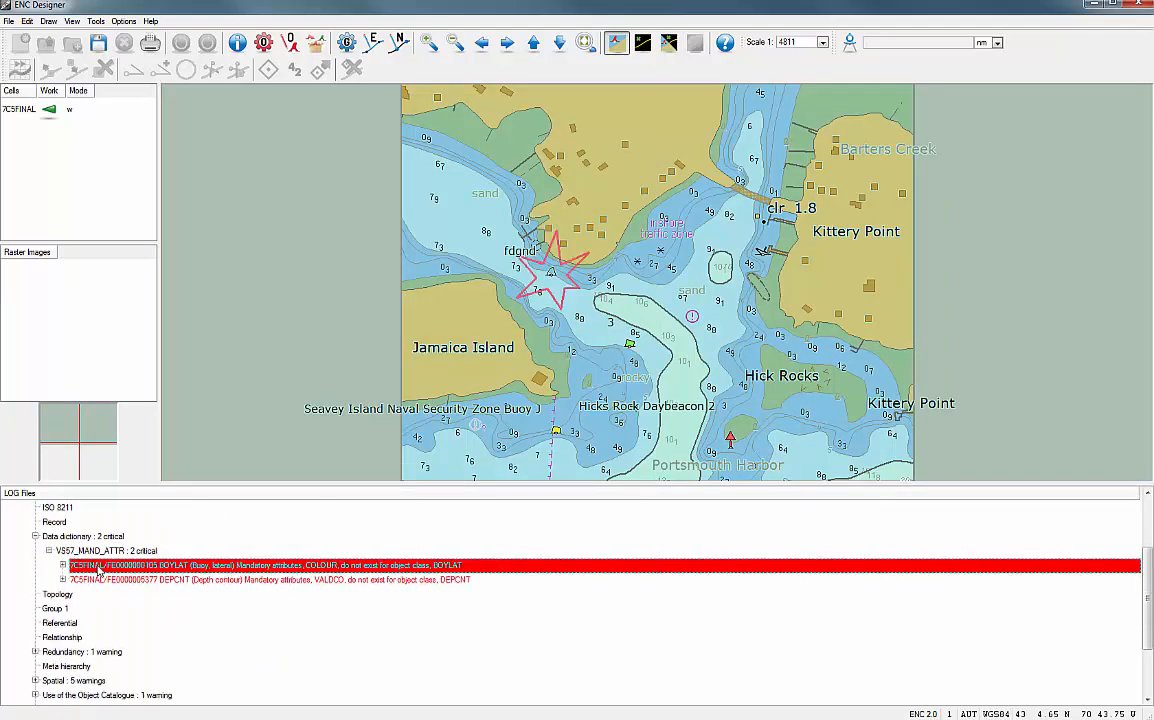
scroll(551, 274, up, 3)
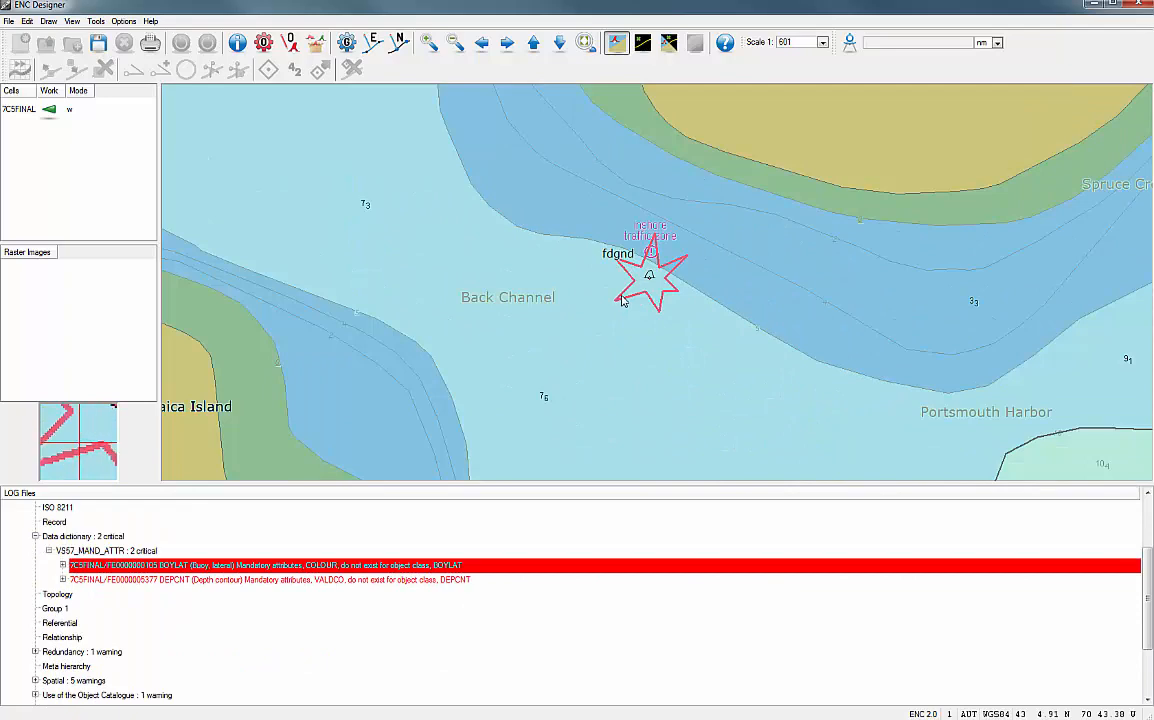
right_click(590, 262)
mouse_move(608, 287)
mouse_move(740, 288)
click(866, 317)
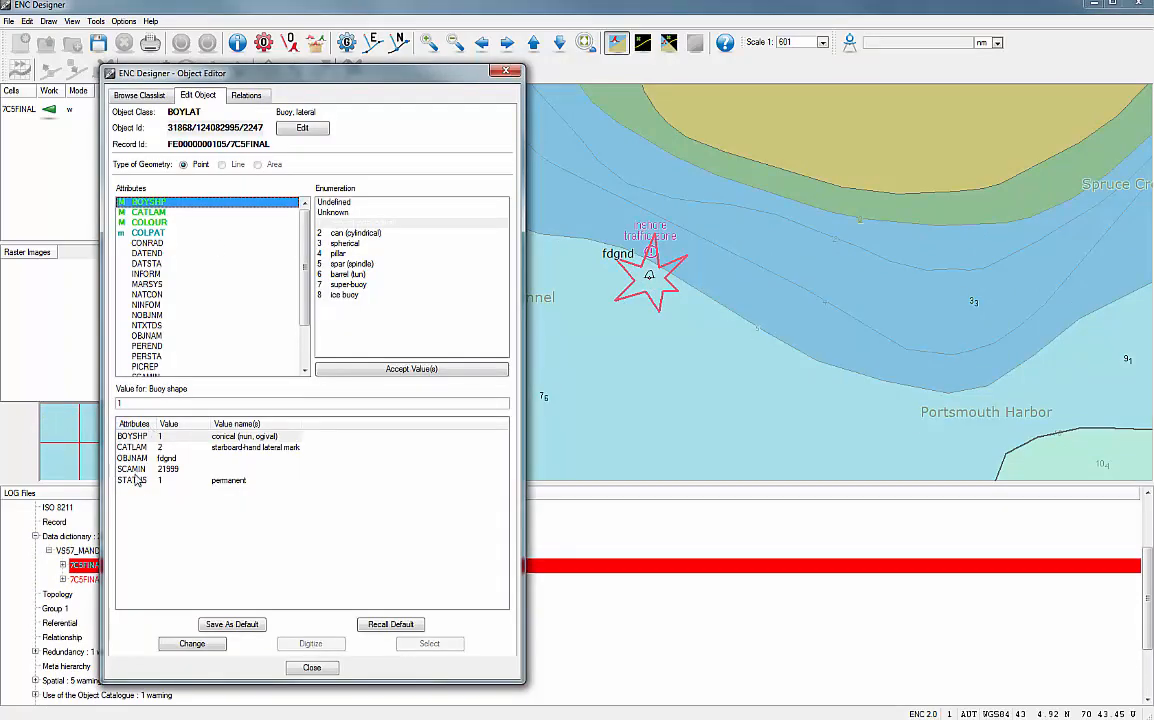
click(156, 223)
double_click(322, 244)
click(136, 459)
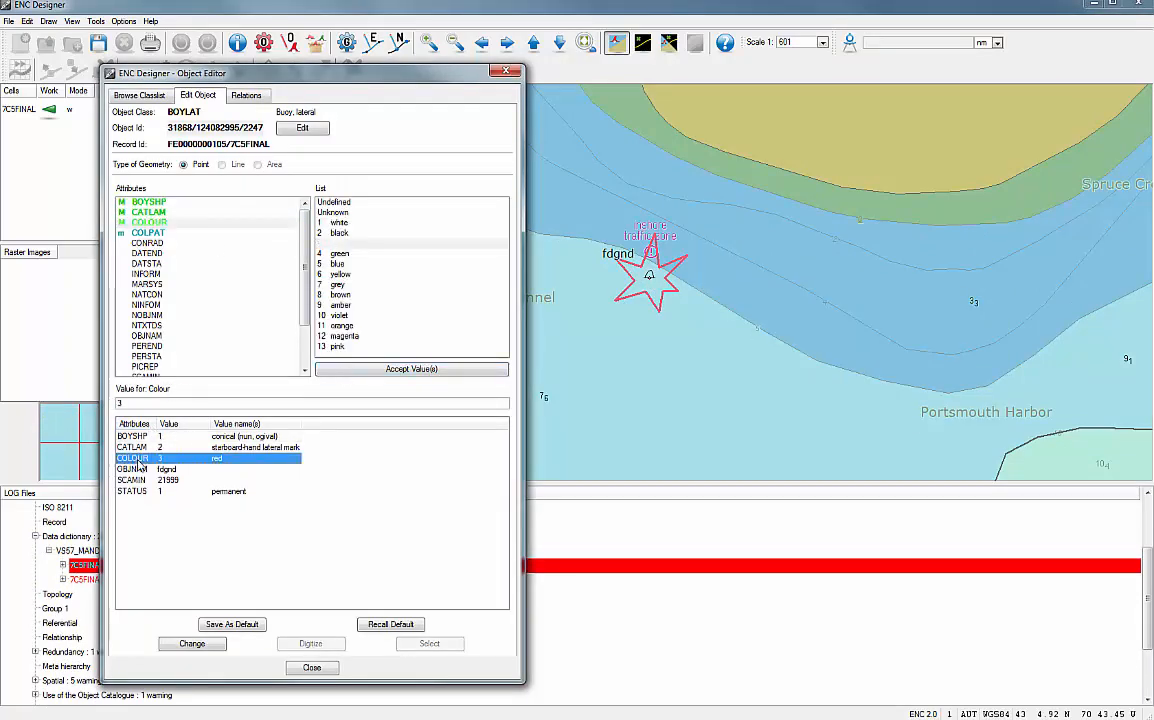
click(193, 645)
click(311, 667)
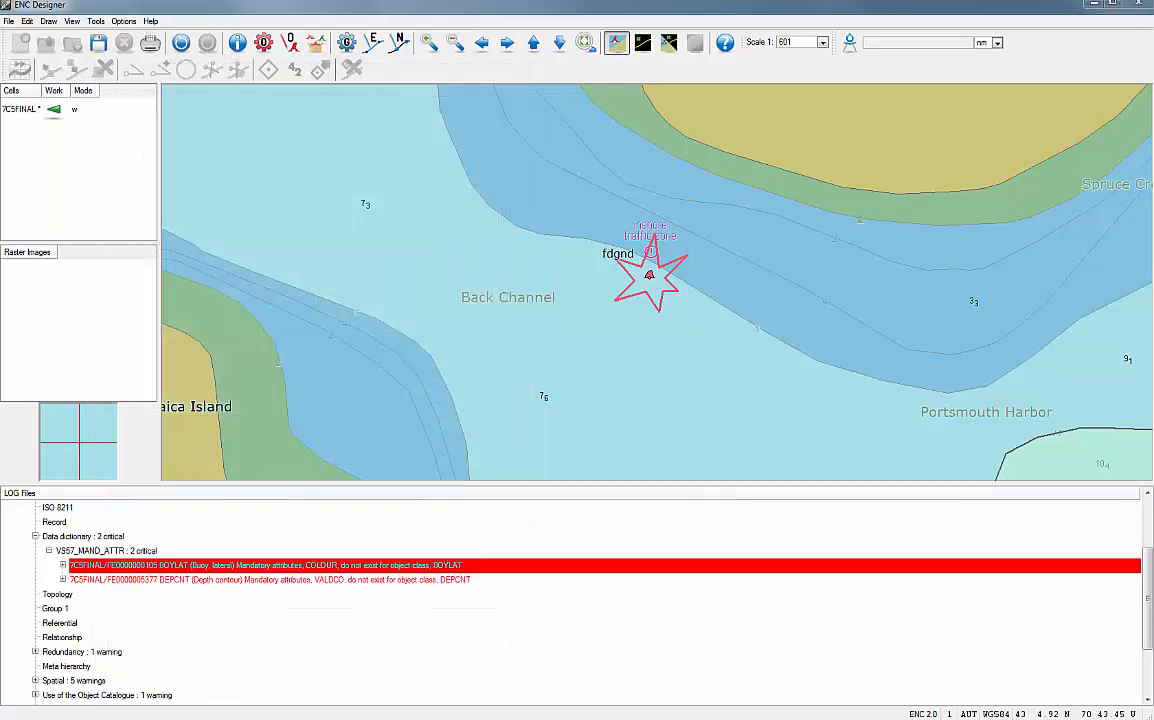
Locate the DEPCNT object from its critical message and set its depth contour value VALDCO to 0, applying the change.
double_click(95, 580)
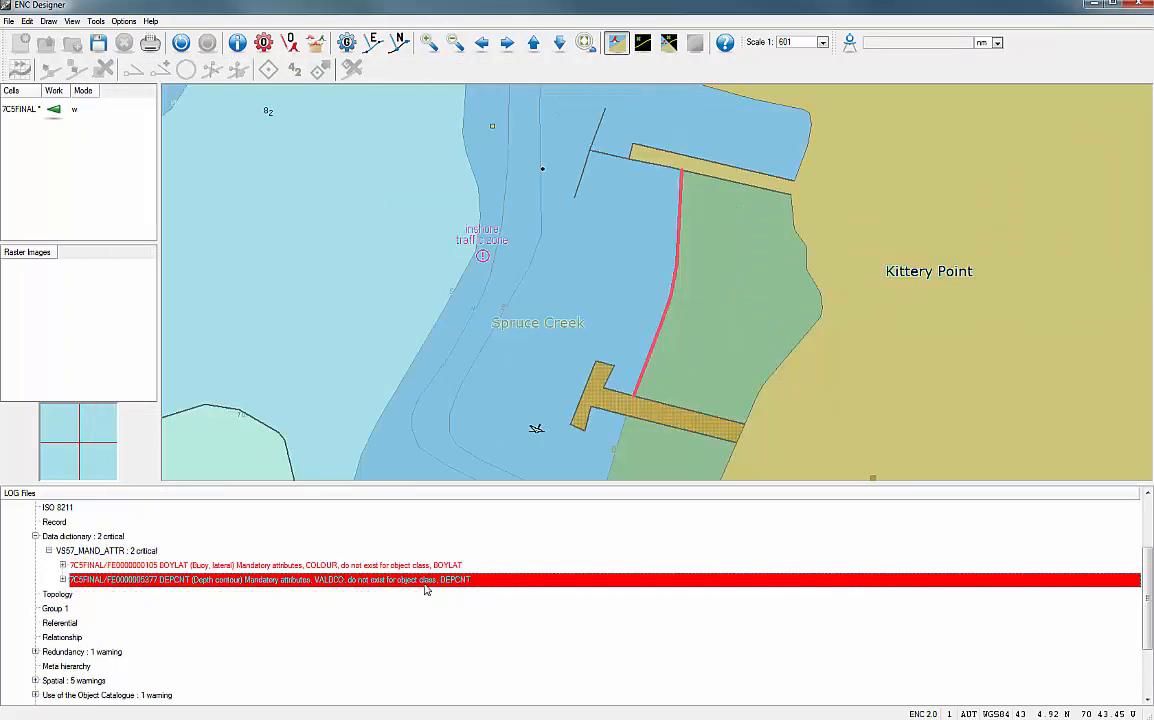
right_click(673, 297)
click(988, 466)
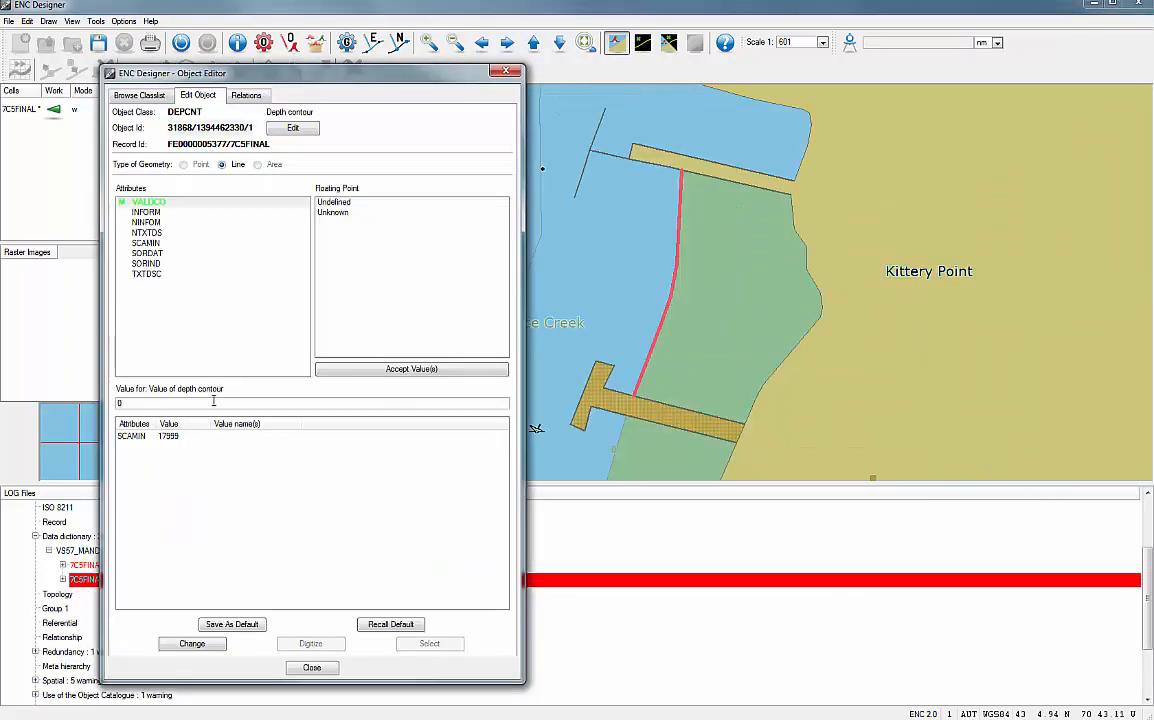
click(192, 643)
click(311, 667)
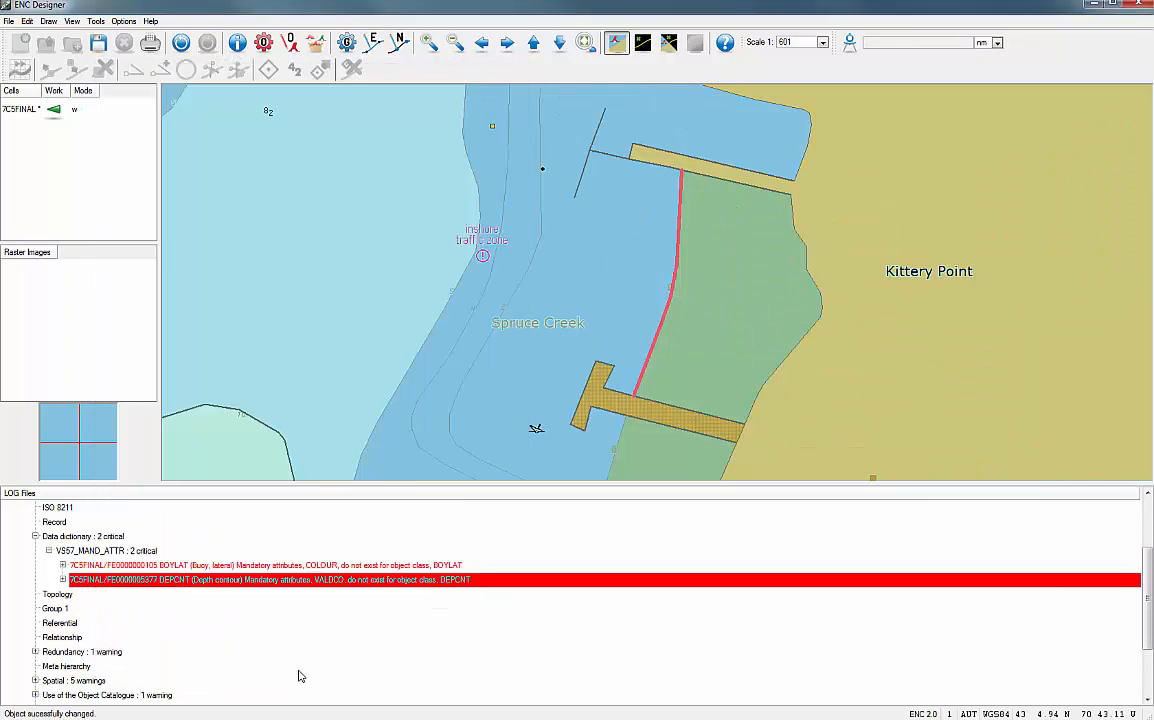
Call ENC Analyzer from ENC Designer, run the checks on the edited 7C5FINAL cell and review the messages.
click(95, 20)
click(122, 98)
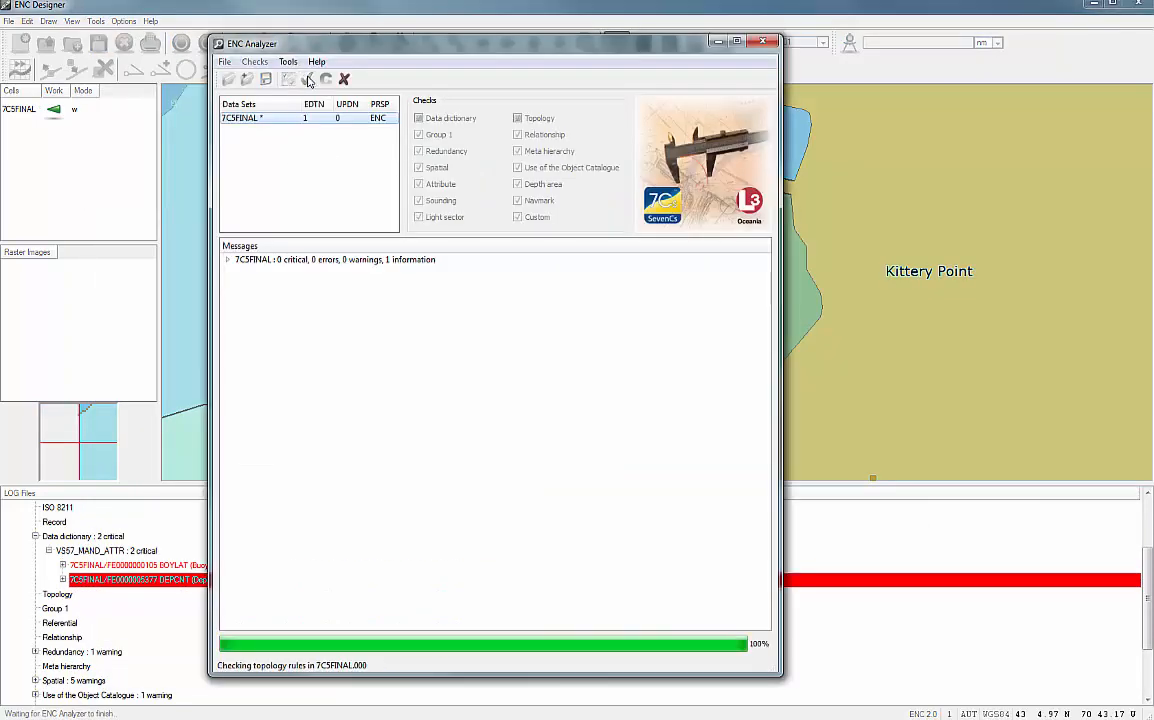
click(227, 260)
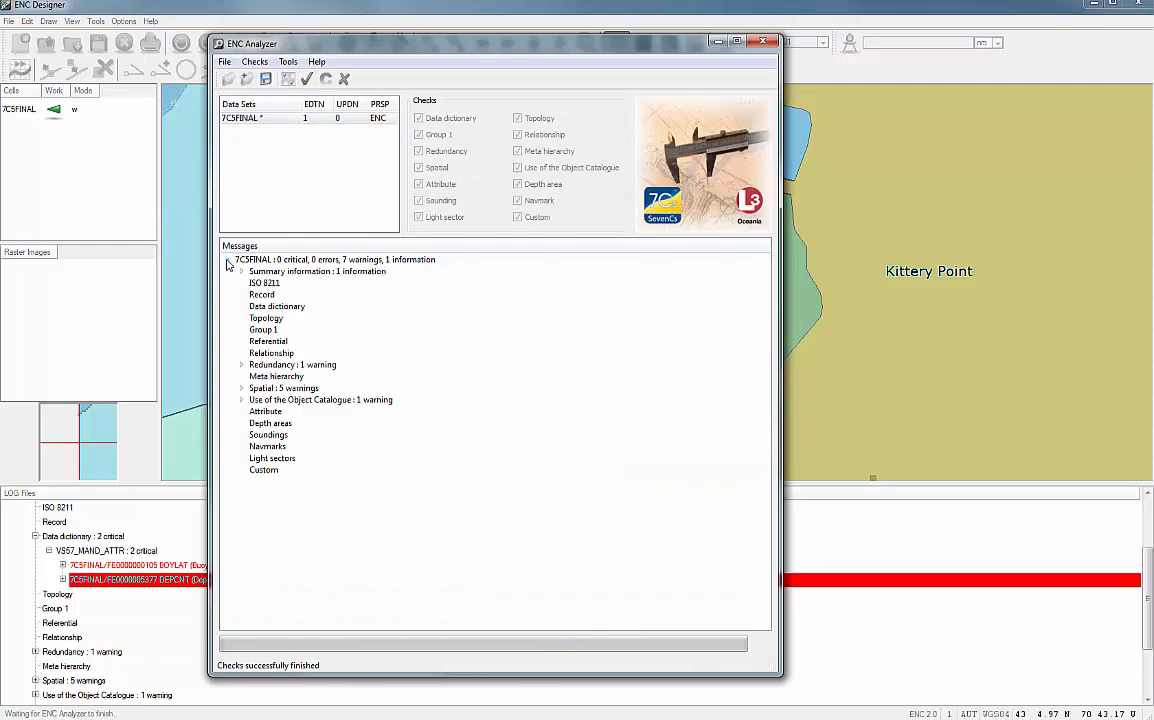
click(245, 260)
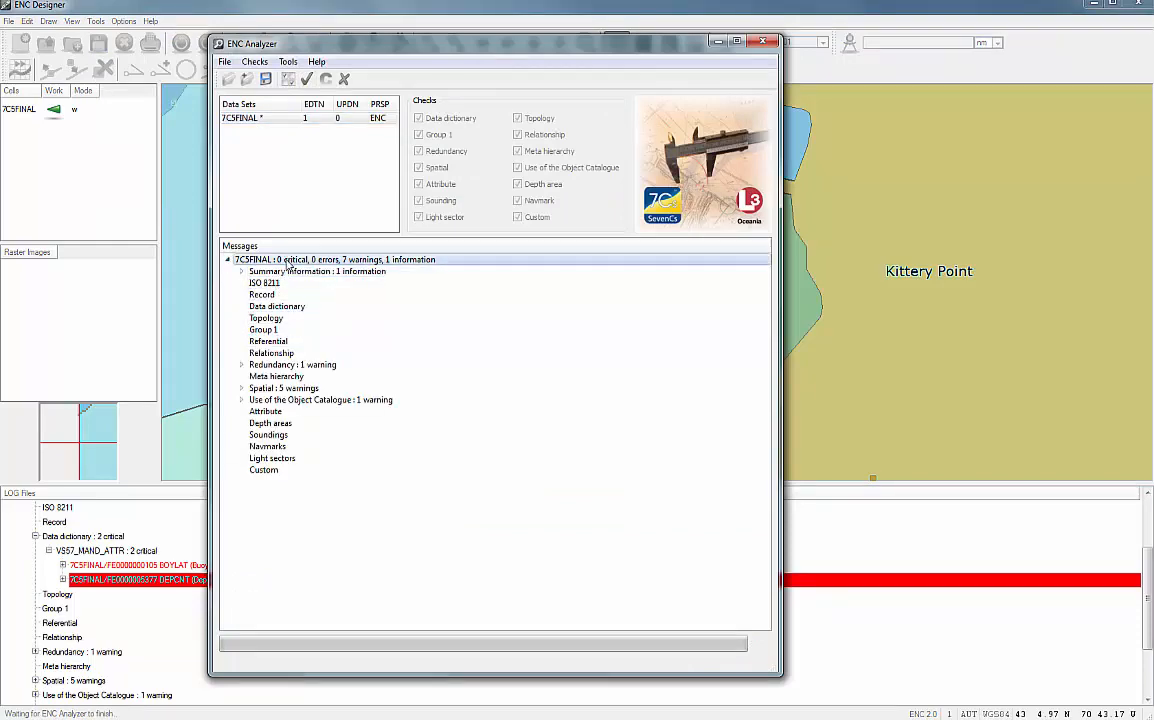
Save the analyzer log of the edited cell and close both ENC Analyzer and ENC Designer.
click(266, 82)
click(762, 41)
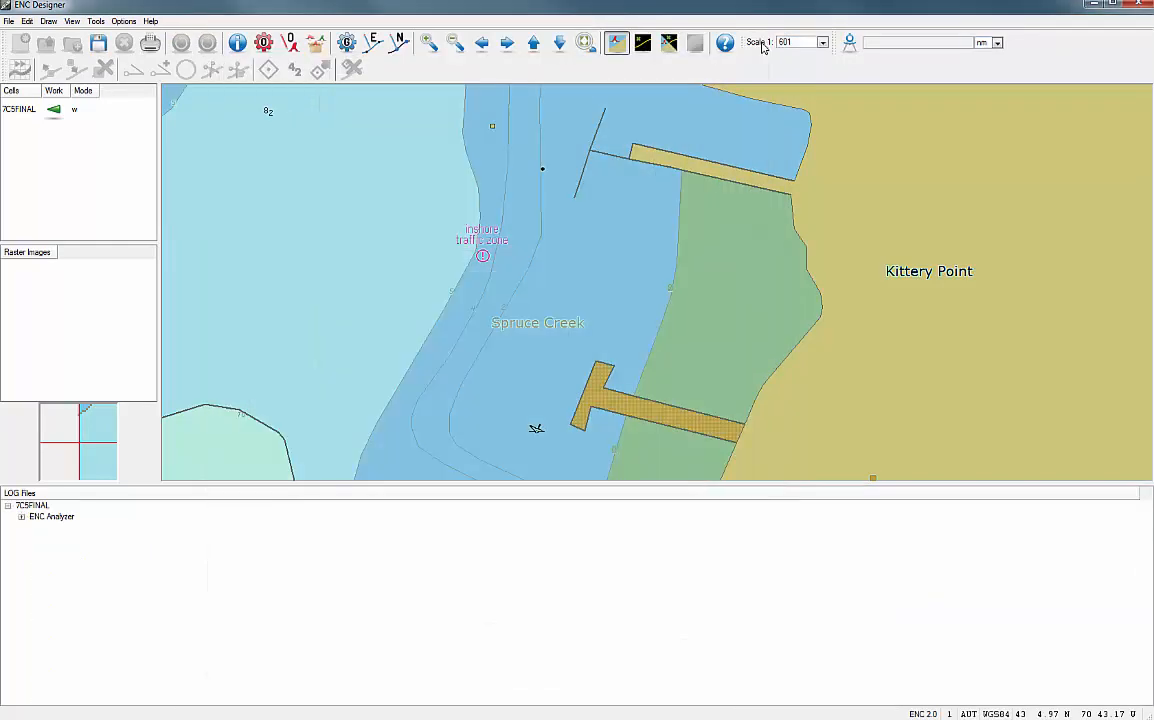
click(1139, 5)
Create the ENC file again for the corrected 7C5FINAL edition in the ENC Manager workspace.
right_click(686, 130)
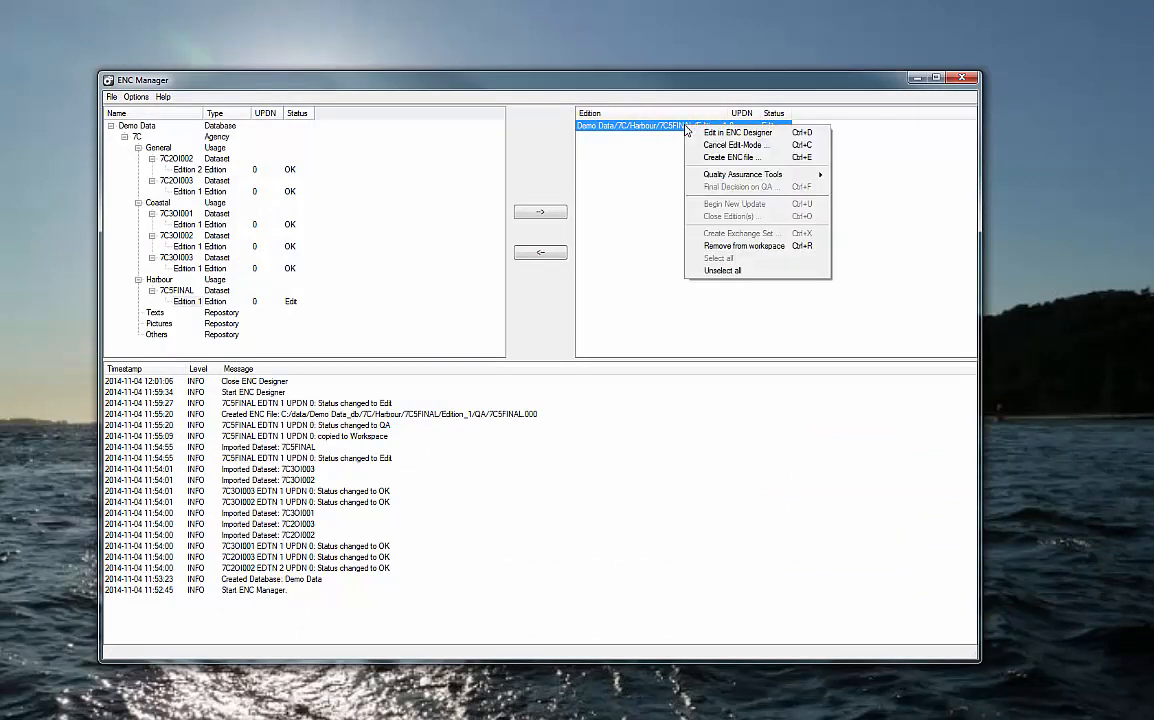
click(700, 156)
click(517, 380)
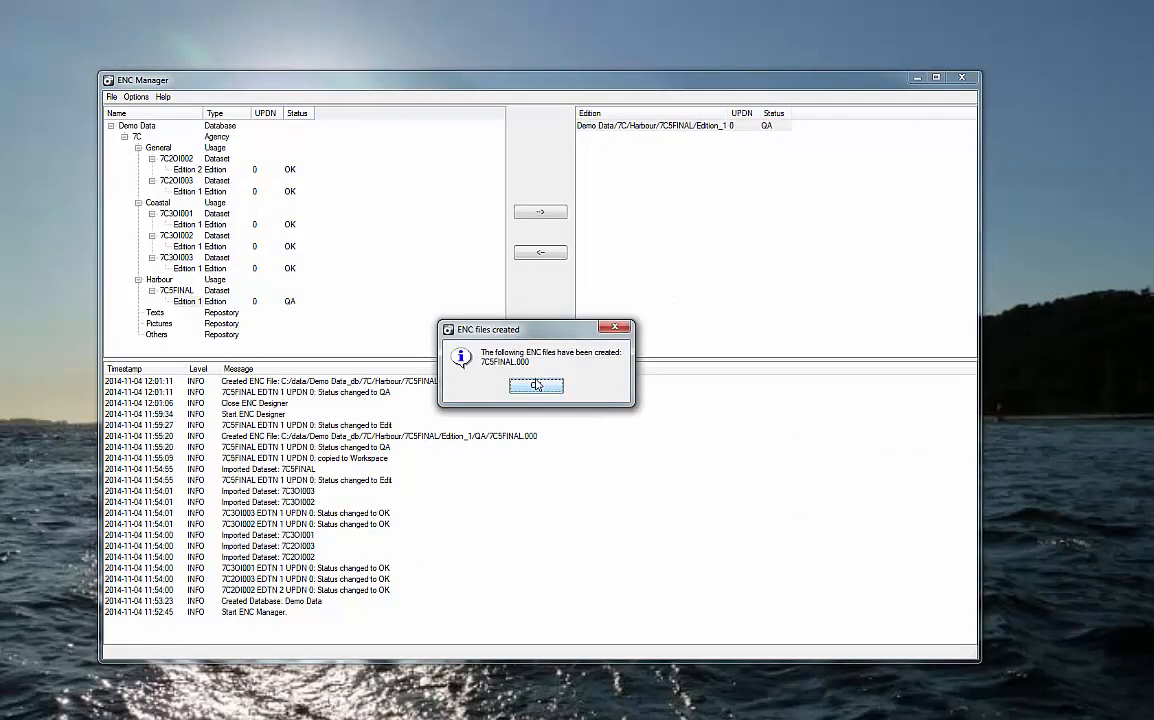
click(549, 386)
Run the ENC Analyzer checks on the newly created 7C5FINAL file, save the XML log file and close the analyzer.
right_click(684, 131)
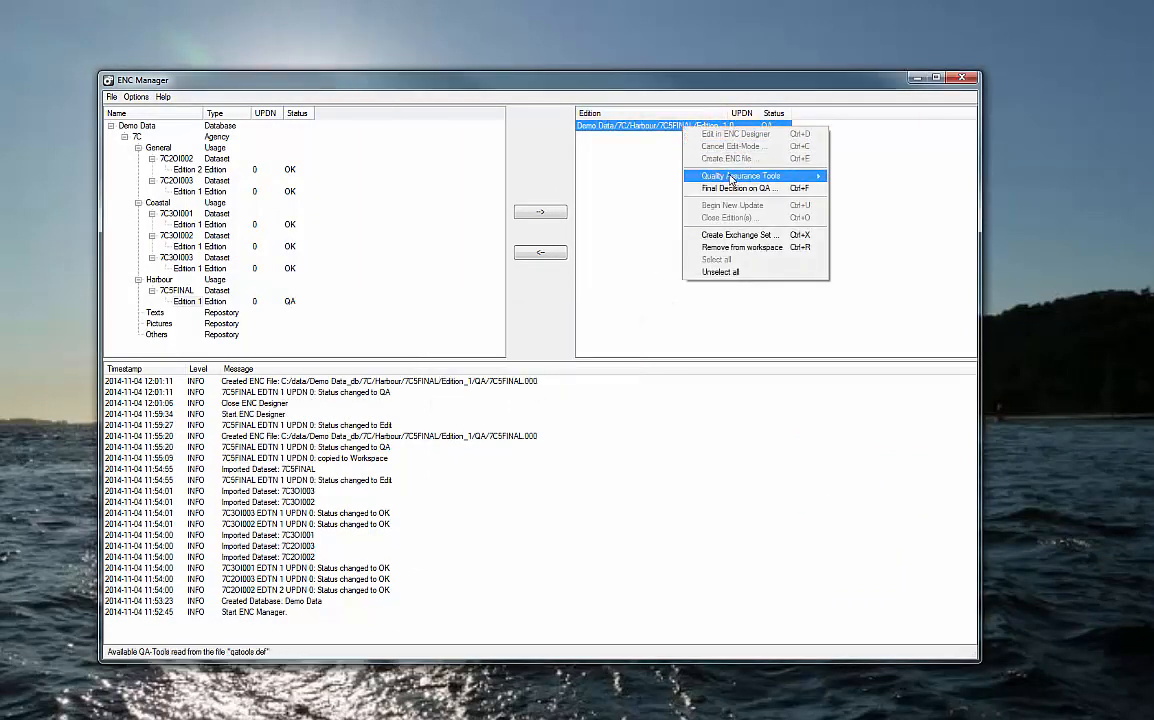
mouse_move(745, 176)
click(837, 181)
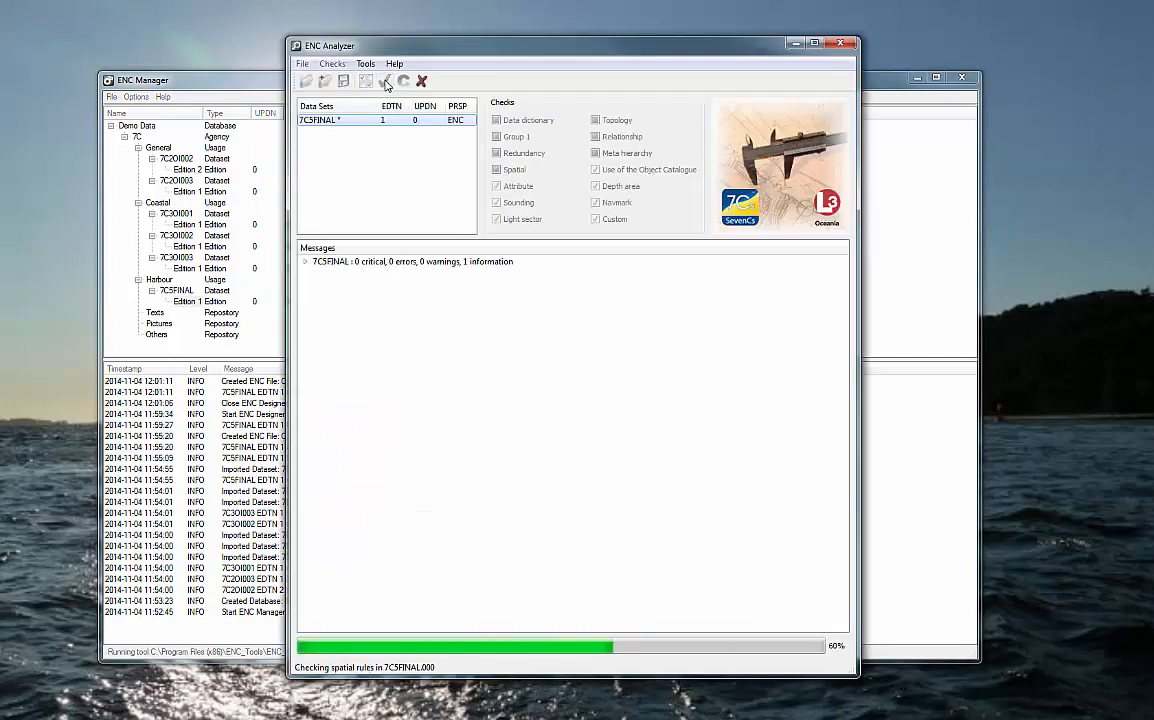
click(357, 262)
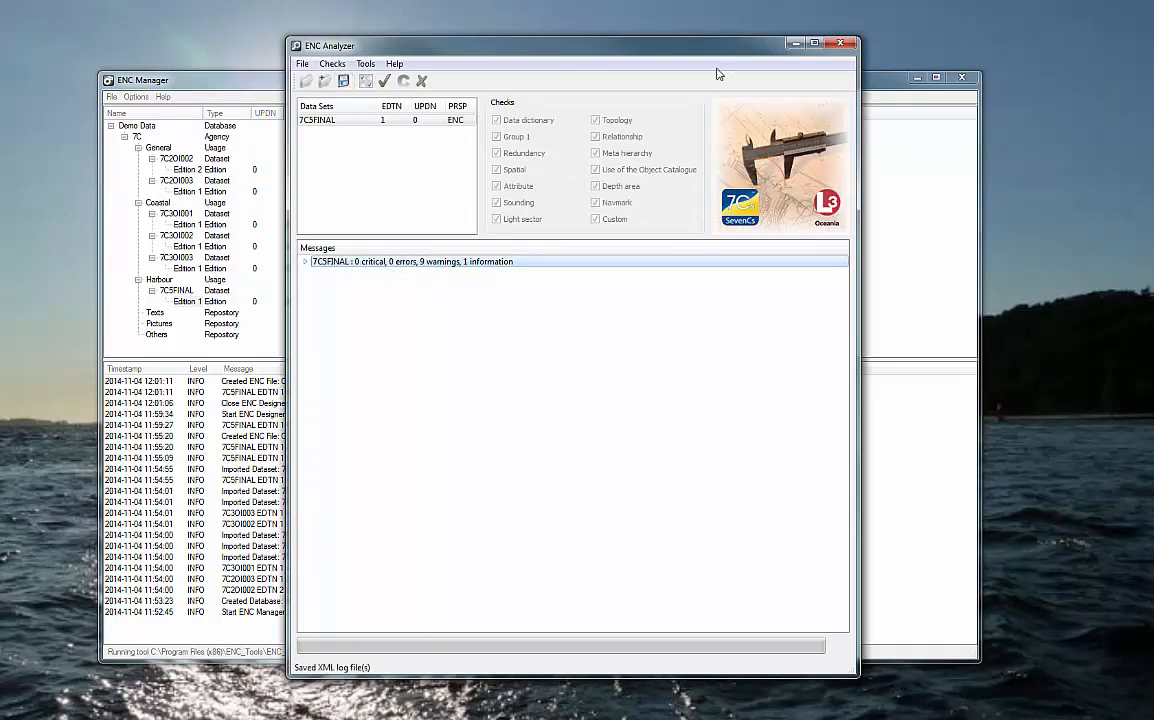
click(839, 44)
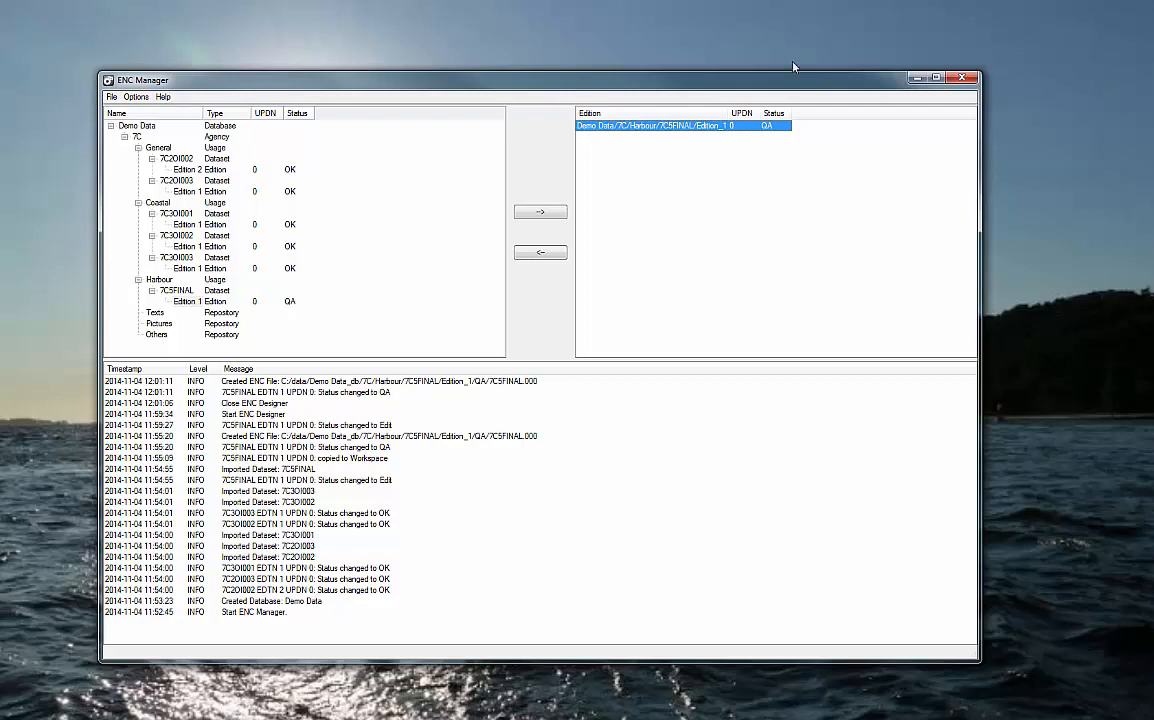
Record the final QA decision for the 7C5FINAL edition as Quality Assurance passed.
right_click(693, 126)
click(745, 190)
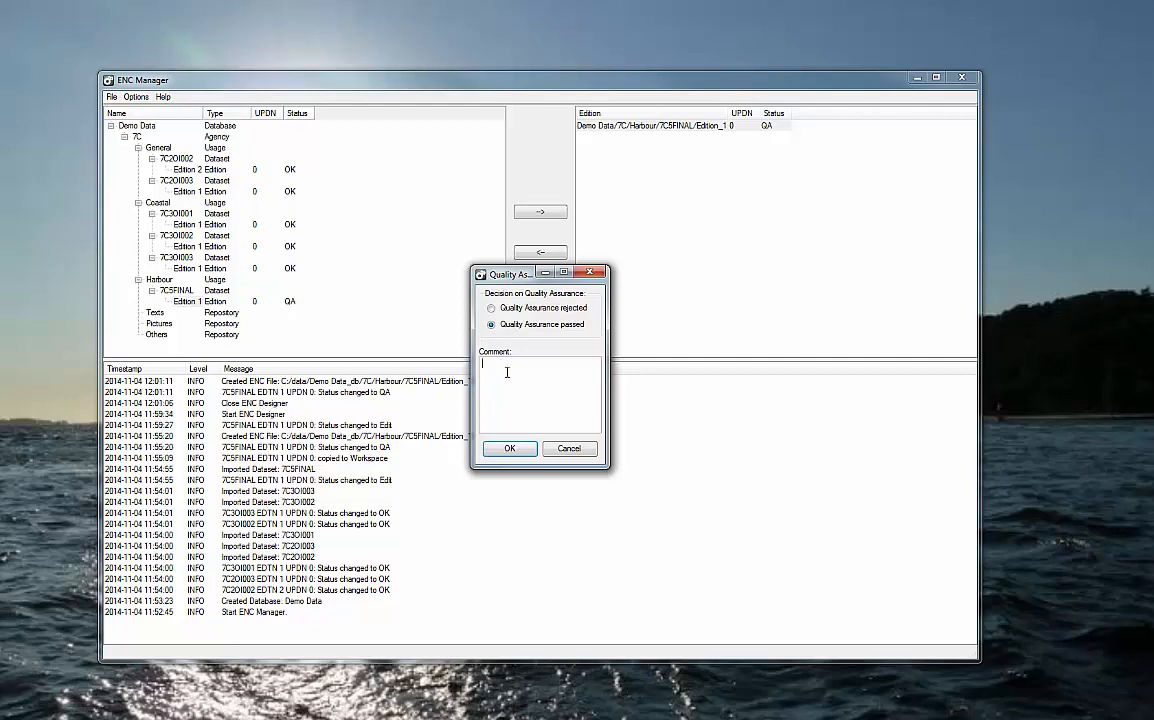
click(509, 449)
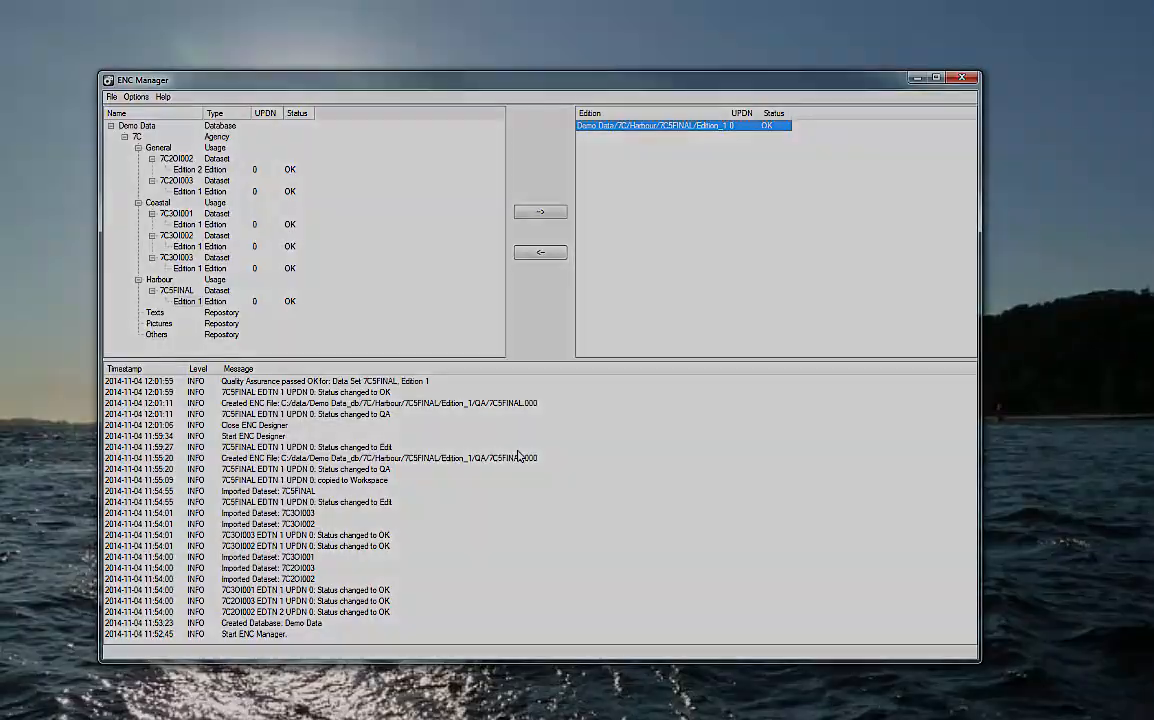